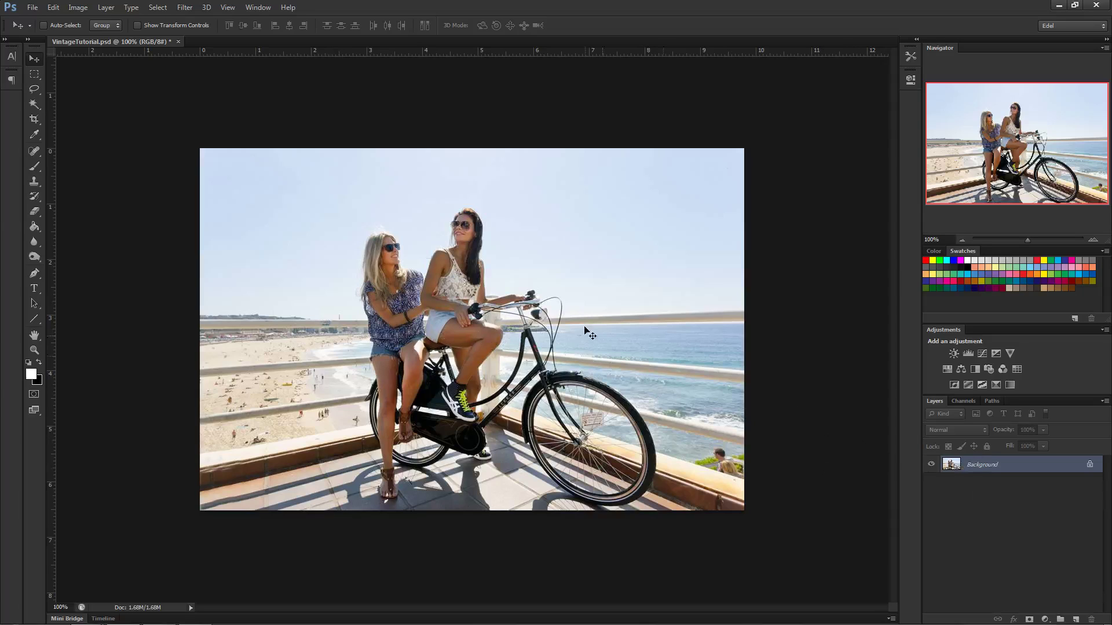
# Step: Convert the locked background into a regular layer named Vintage
pyautogui.doubleClick(986, 467)
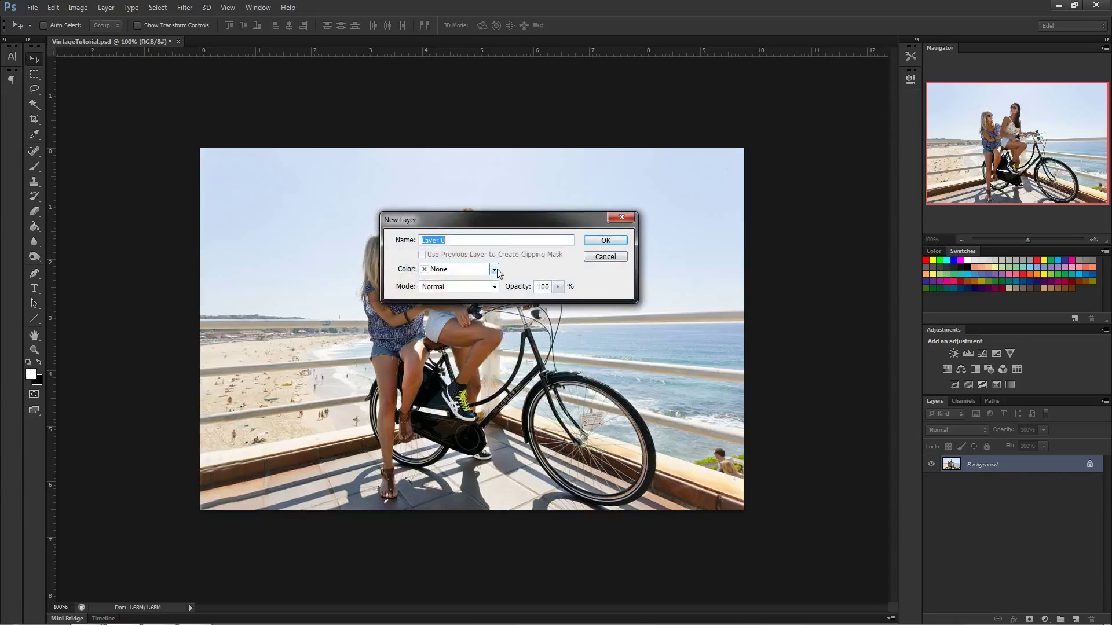
pyautogui.write('Vintage')
pyautogui.click(596, 242)
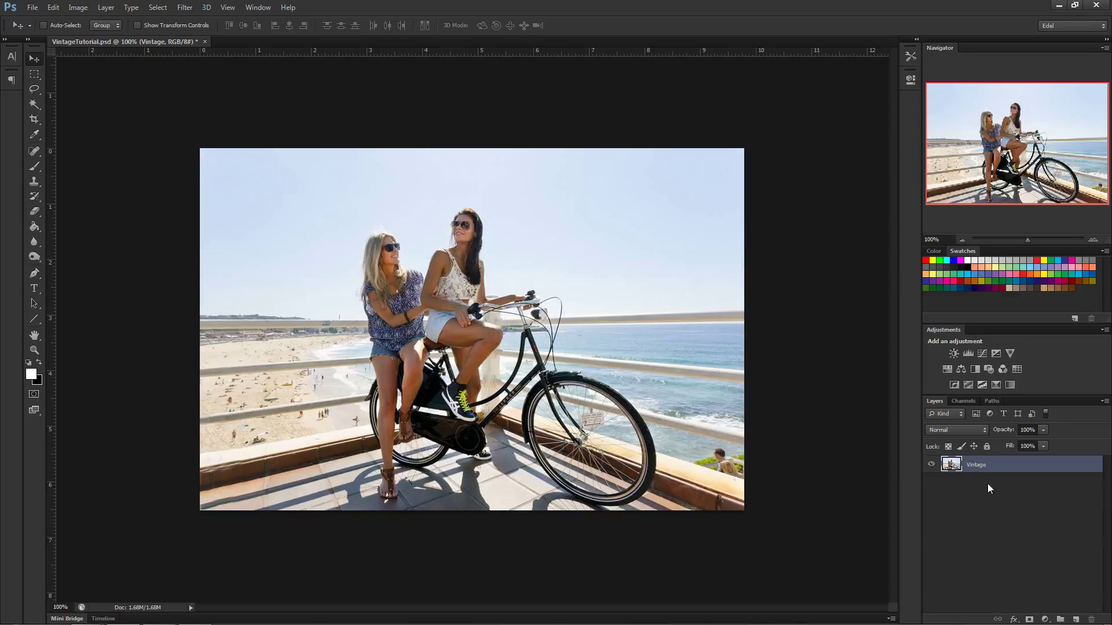
# Step: Duplicate the Vintage layer and rename the copy Original
pyautogui.hotkey('ctrl', 'j')
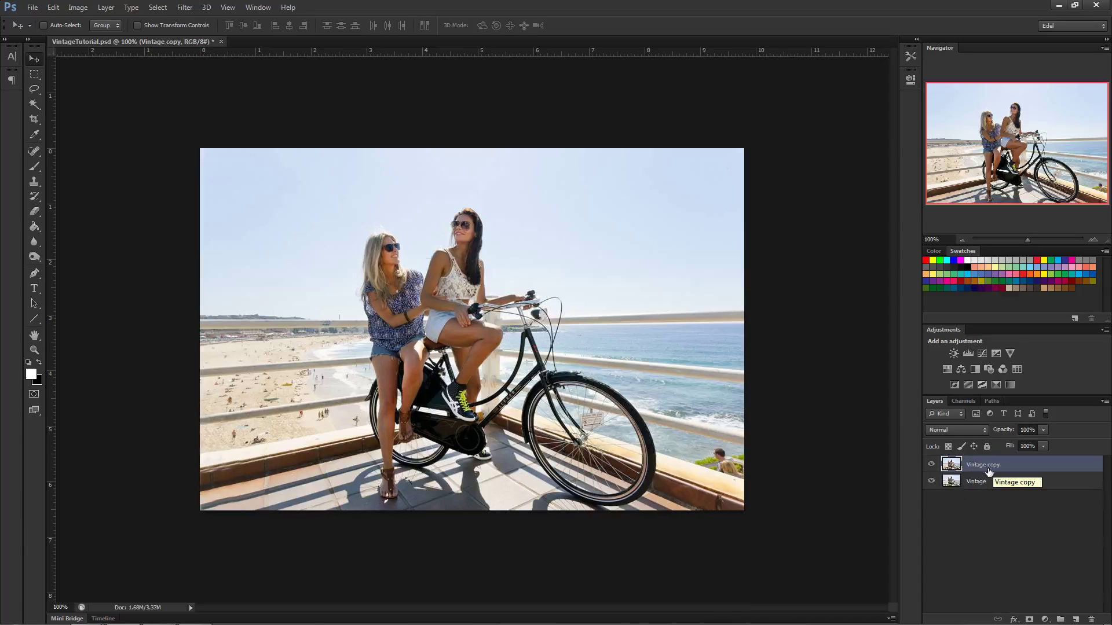
pyautogui.doubleClick(990, 464)
pyautogui.write('Original')
pyautogui.press('Return')
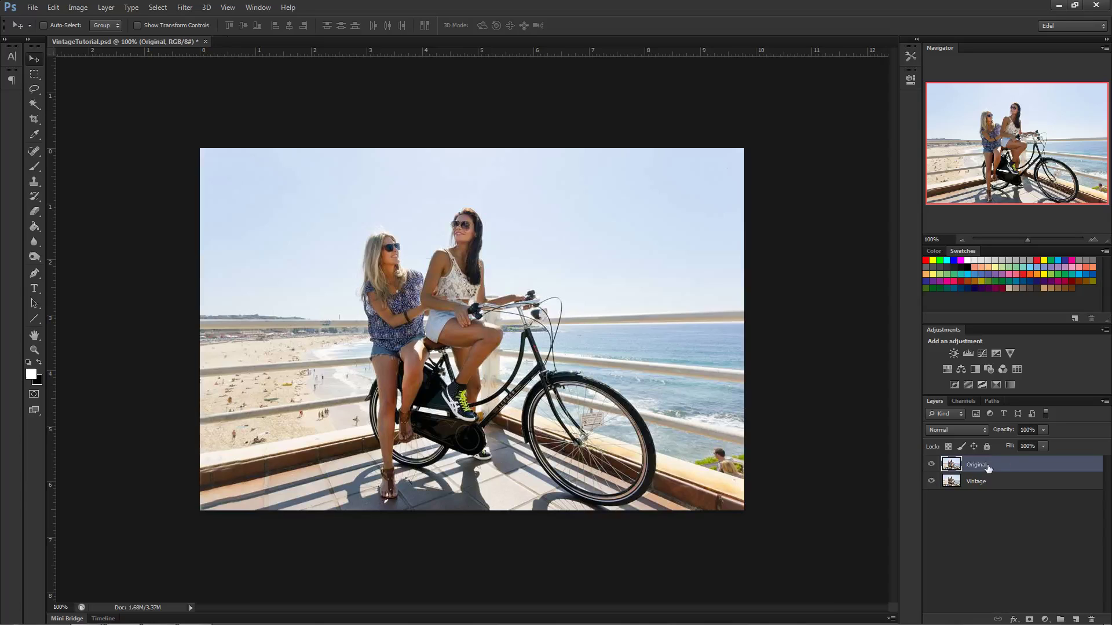
# Step: Fully lock the Original layer and hide it
pyautogui.click(986, 447)
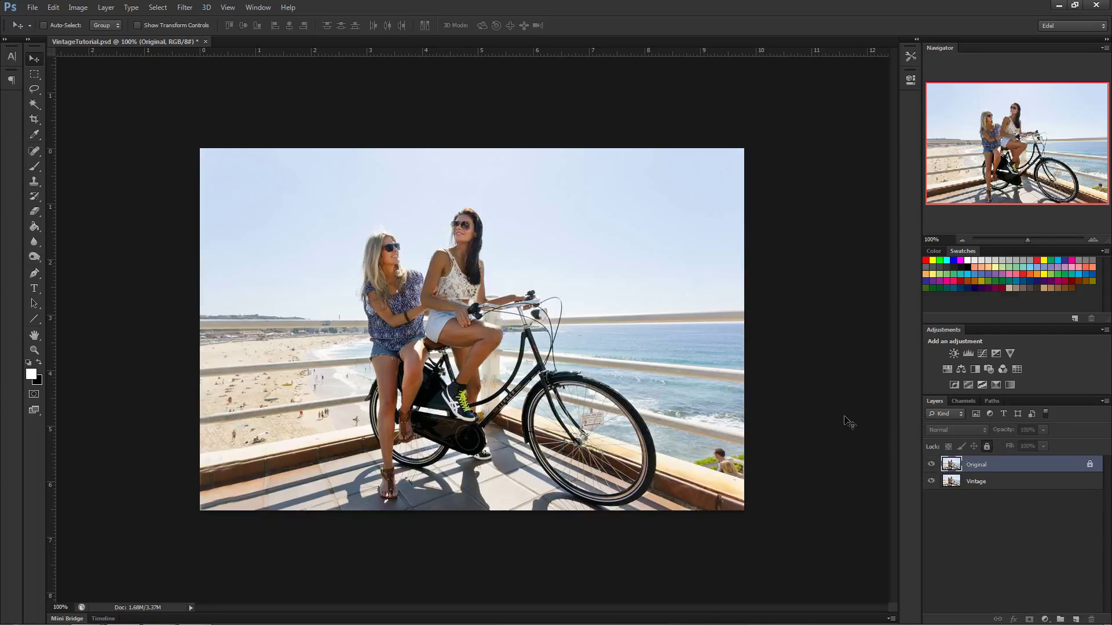
pyautogui.click(931, 464)
# Step: Add a Levels adjustment layer directly above the Vintage layer
pyautogui.click(978, 485)
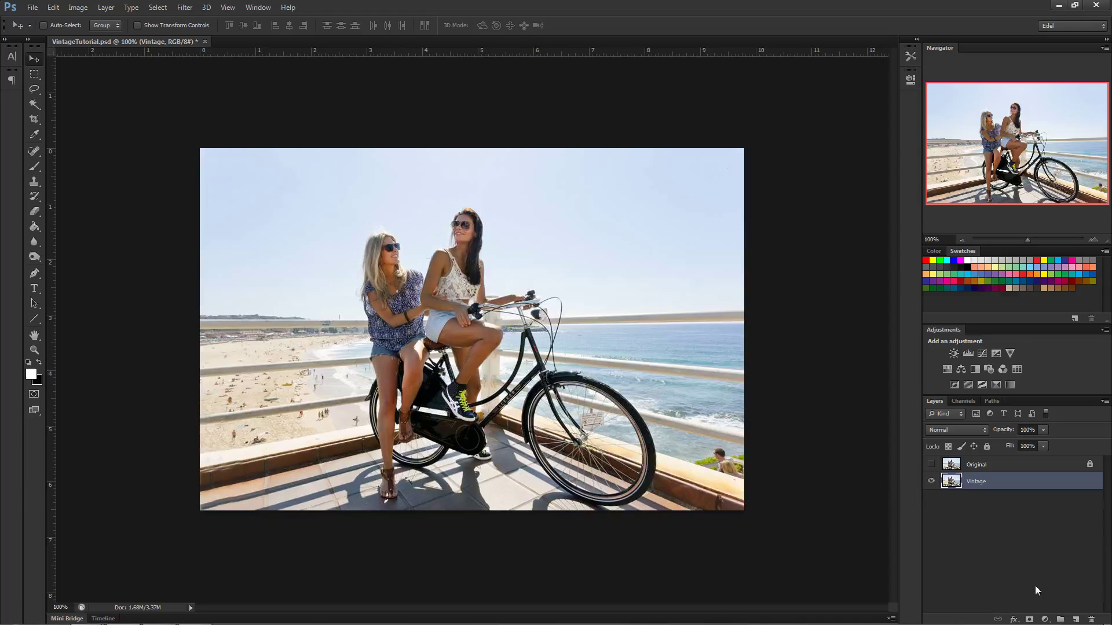
pyautogui.click(1045, 619)
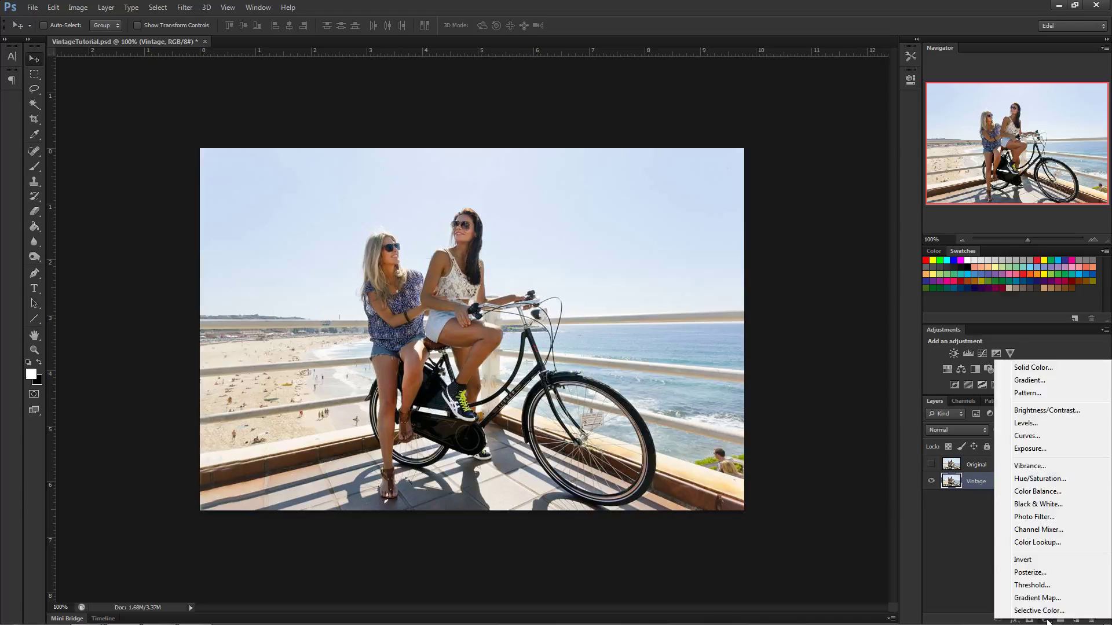
pyautogui.click(1035, 425)
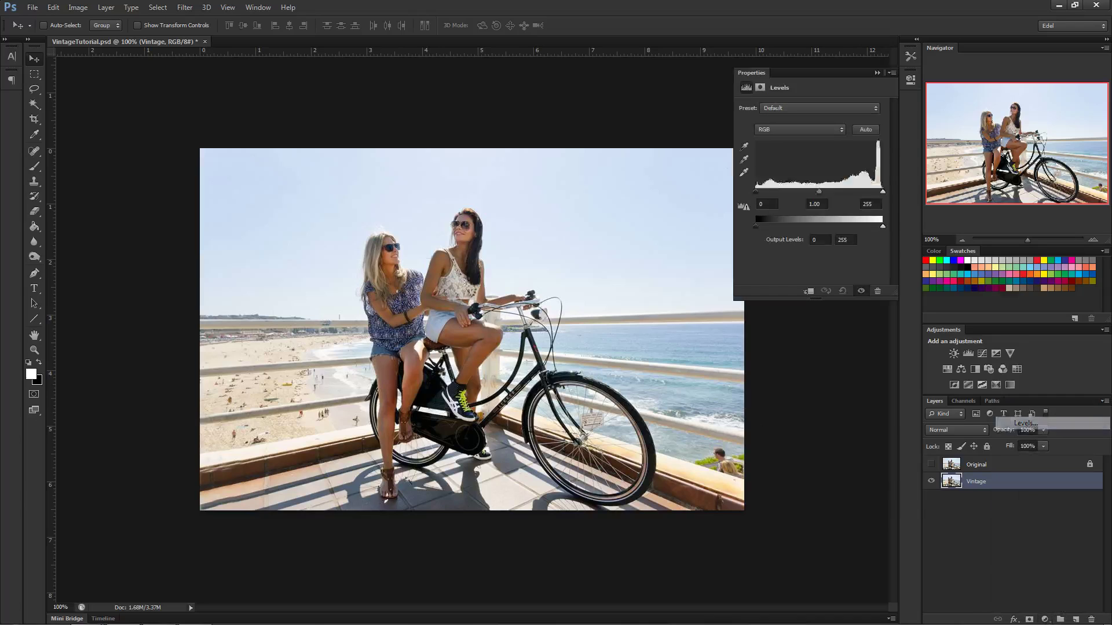
# Step: Raise the shadow output level of the Blue channel in the Levels adjustment to tint the photo's shadows moderately blue
pyautogui.click(769, 130)
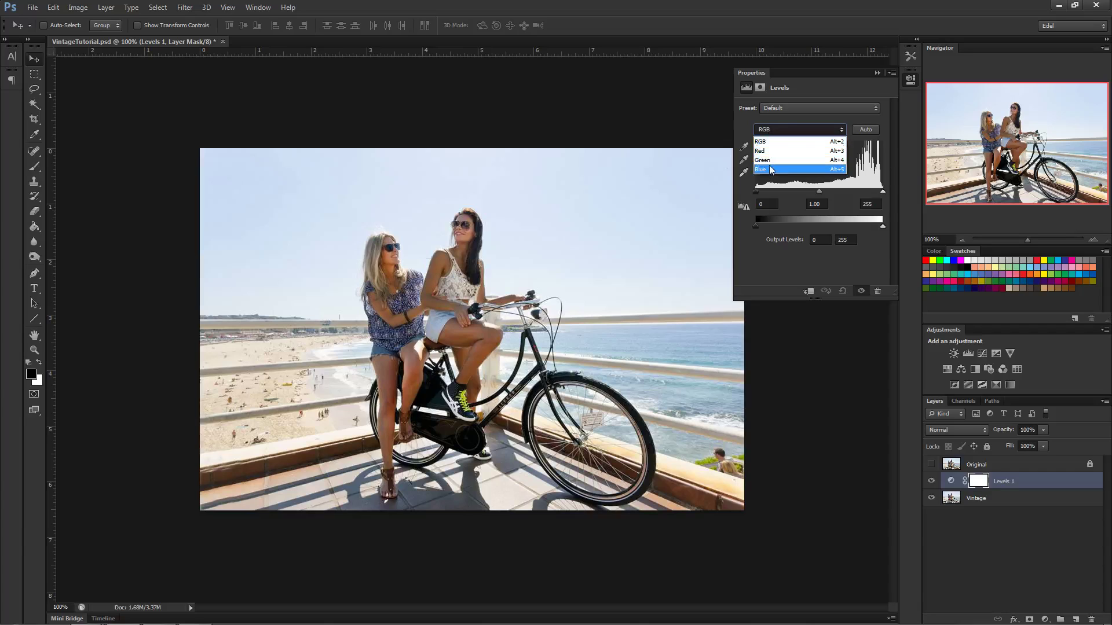
pyautogui.click(770, 130)
pyautogui.click(770, 129)
pyautogui.click(769, 168)
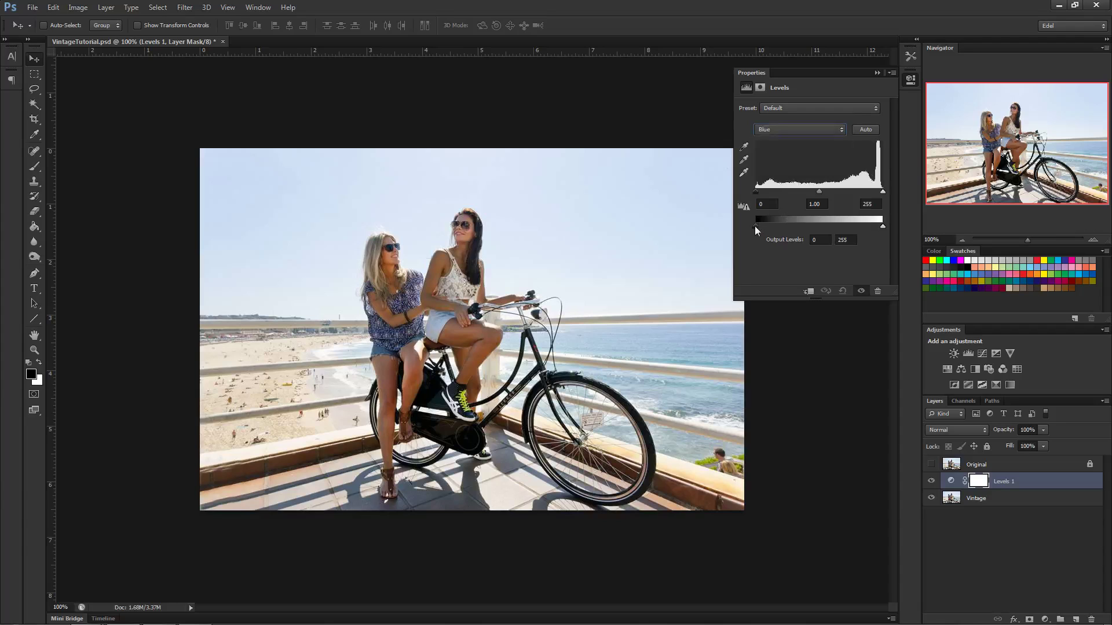
pyautogui.moveTo(755, 226); pyautogui.dragTo(804, 228)
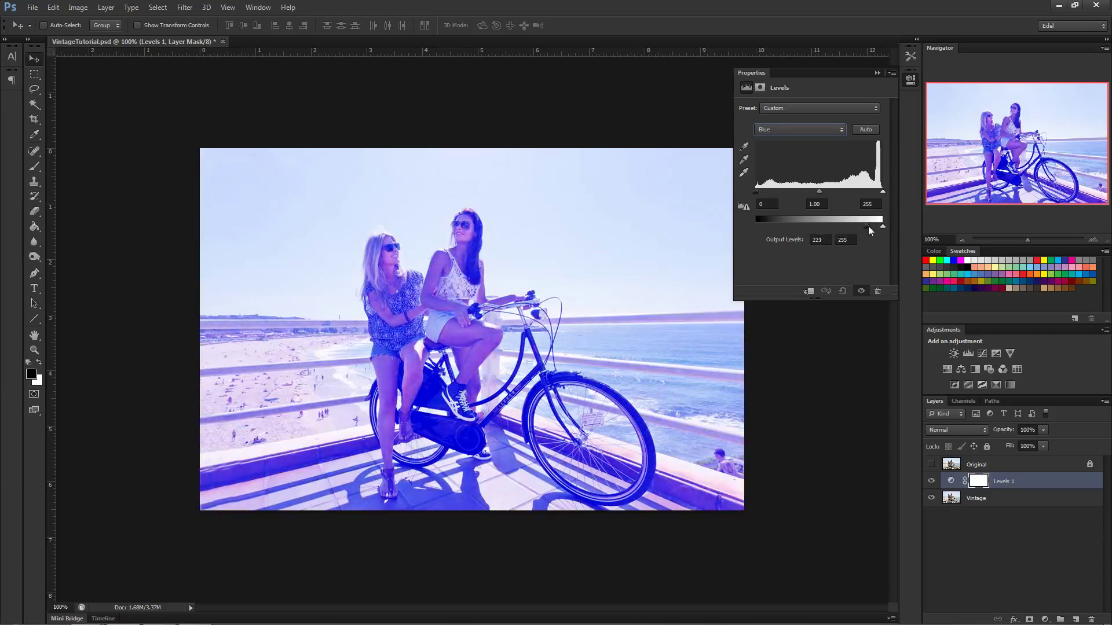
pyautogui.moveTo(867, 226); pyautogui.dragTo(873, 226)
pyautogui.moveTo(872, 226); pyautogui.dragTo(759, 225)
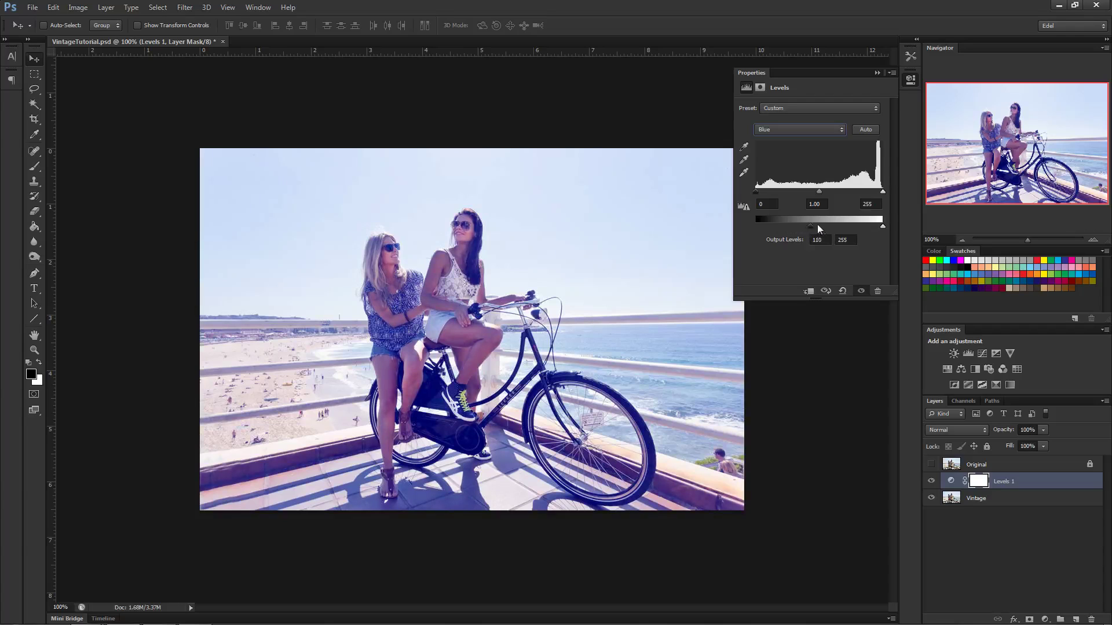
pyautogui.moveTo(818, 226); pyautogui.dragTo(819, 226)
pyautogui.moveTo(805, 226); pyautogui.dragTo(804, 226)
pyautogui.click(911, 80)
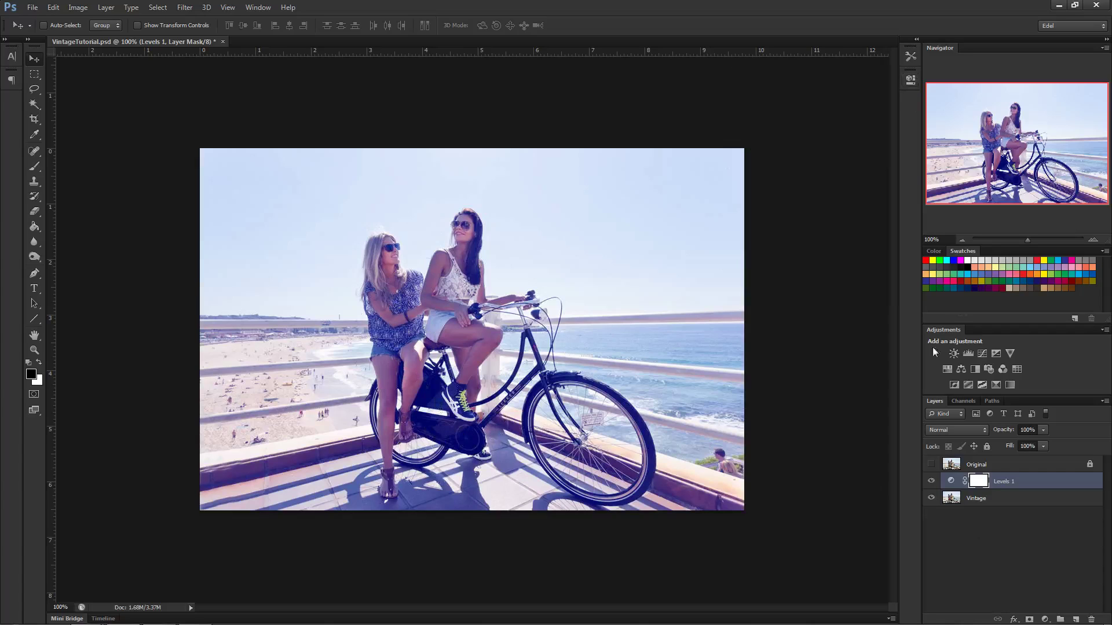
# Step: Add a Solid Color fill layer above the Levels adjustment in the pale beige #efdeb4
pyautogui.click(1046, 620)
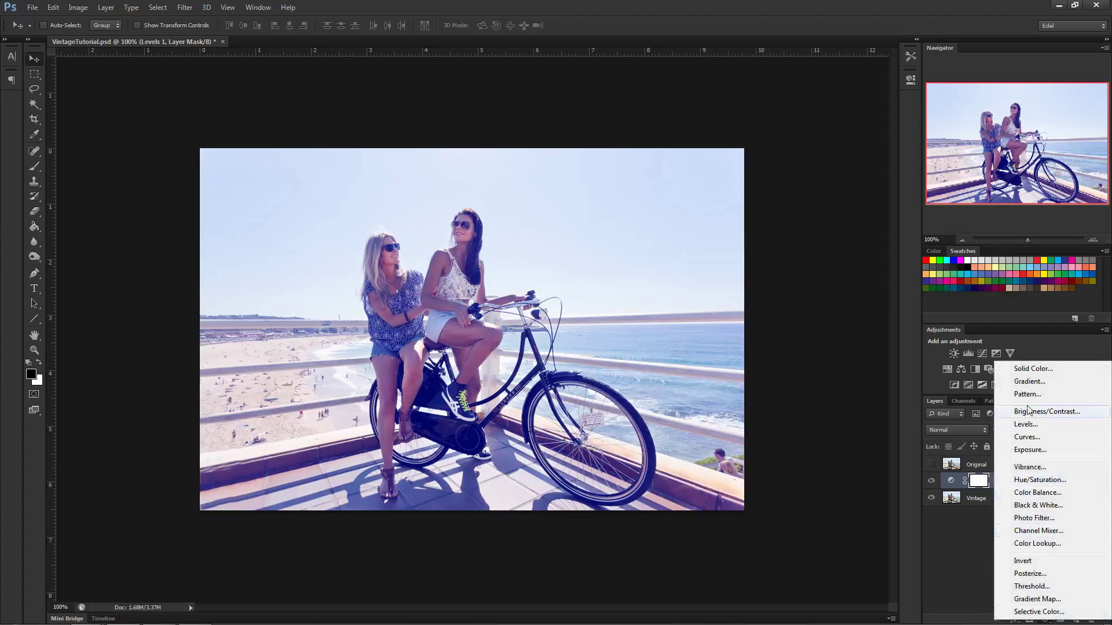
pyautogui.click(1031, 370)
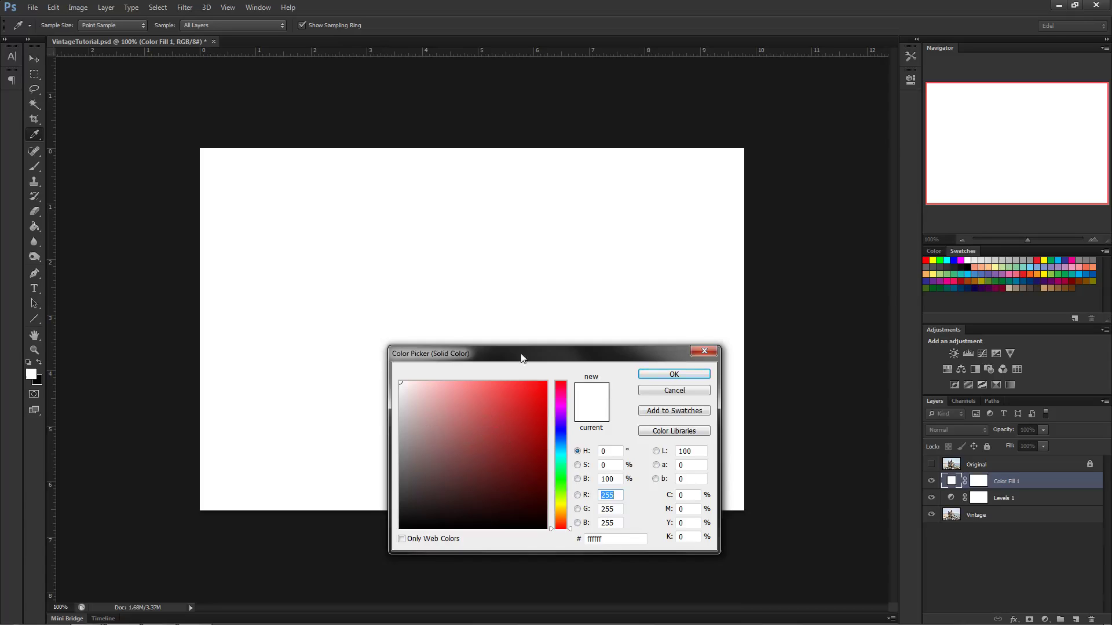
pyautogui.moveTo(521, 357); pyautogui.dragTo(461, 243)
pyautogui.moveTo(501, 408); pyautogui.dragTo(502, 395)
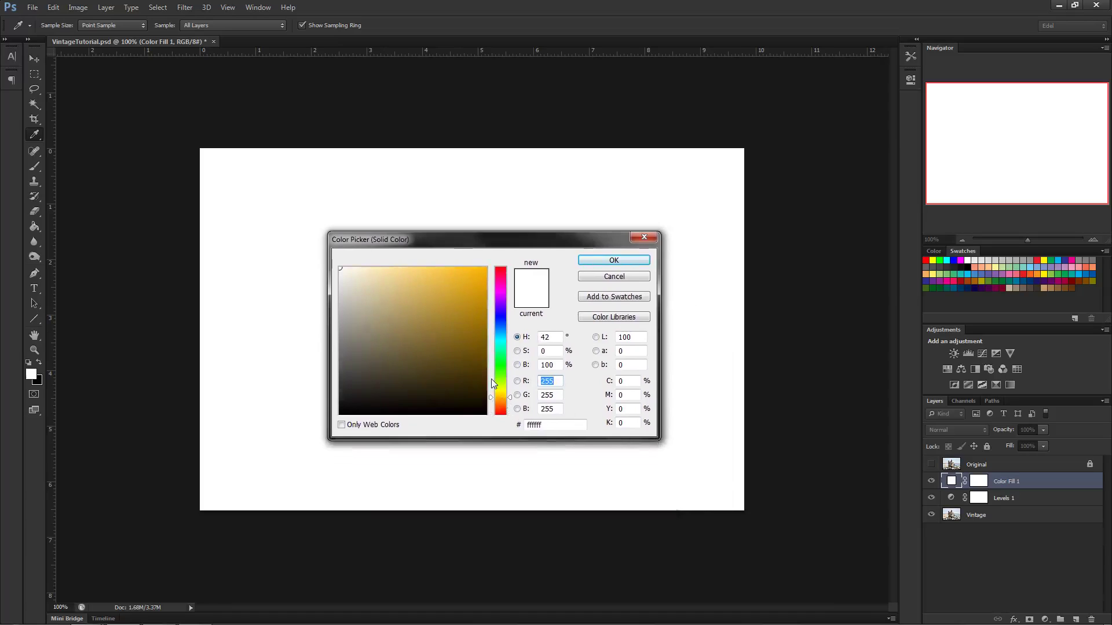
pyautogui.moveTo(441, 307); pyautogui.dragTo(375, 276)
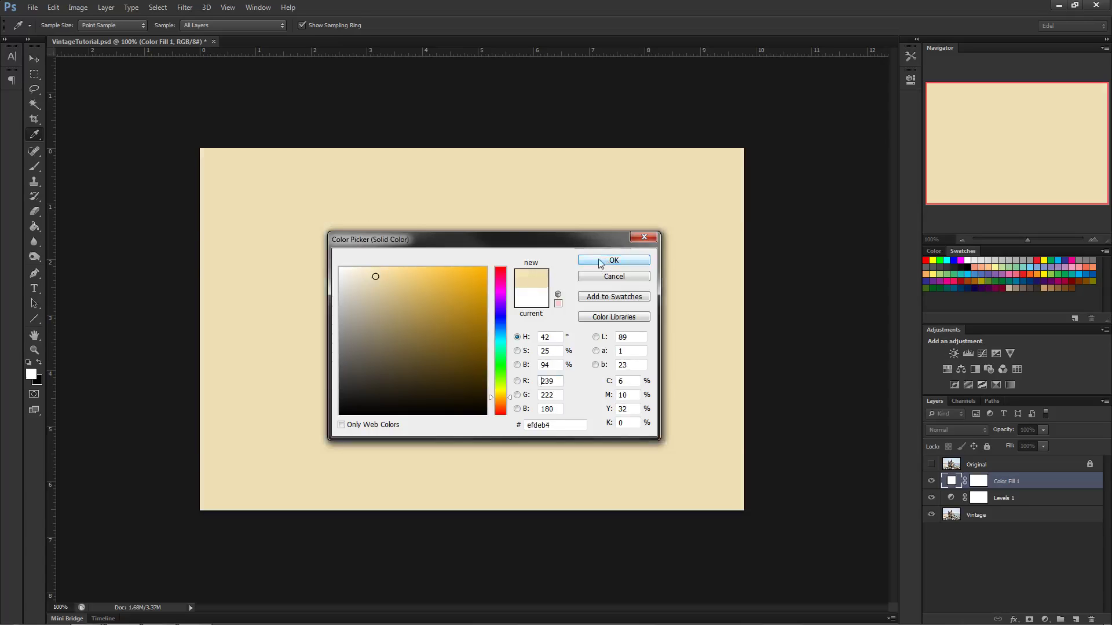
pyautogui.moveTo(532, 244); pyautogui.dragTo(517, 267)
pyautogui.click(586, 284)
pyautogui.press('v')
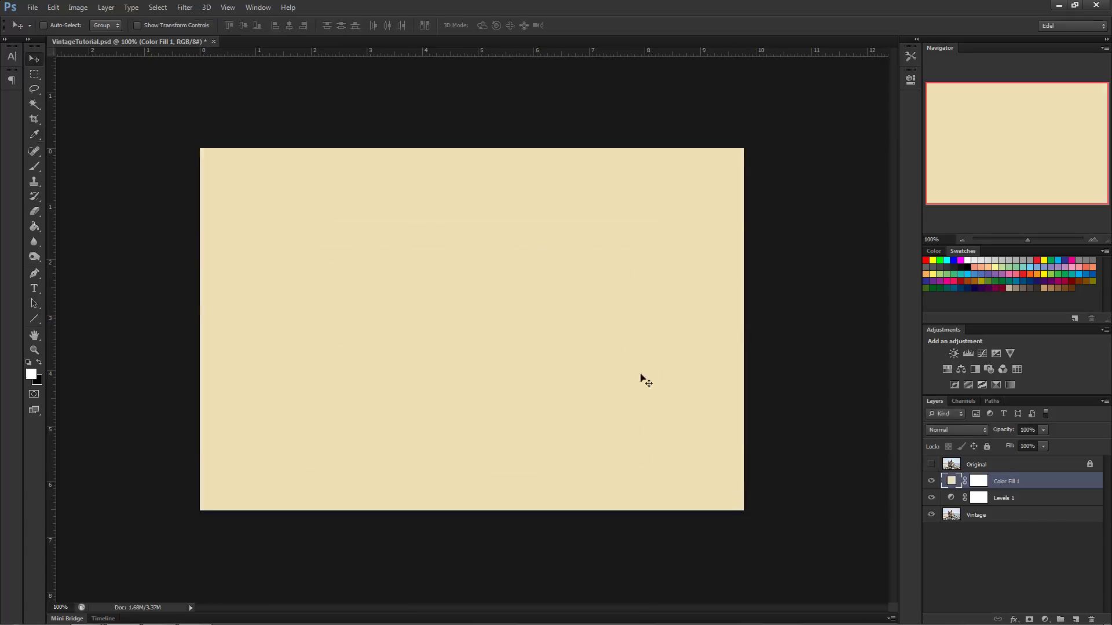
# Step: Set the color fill layer's blend mode to Multiply and compare the effect with the untouched Original layer
pyautogui.click(957, 429)
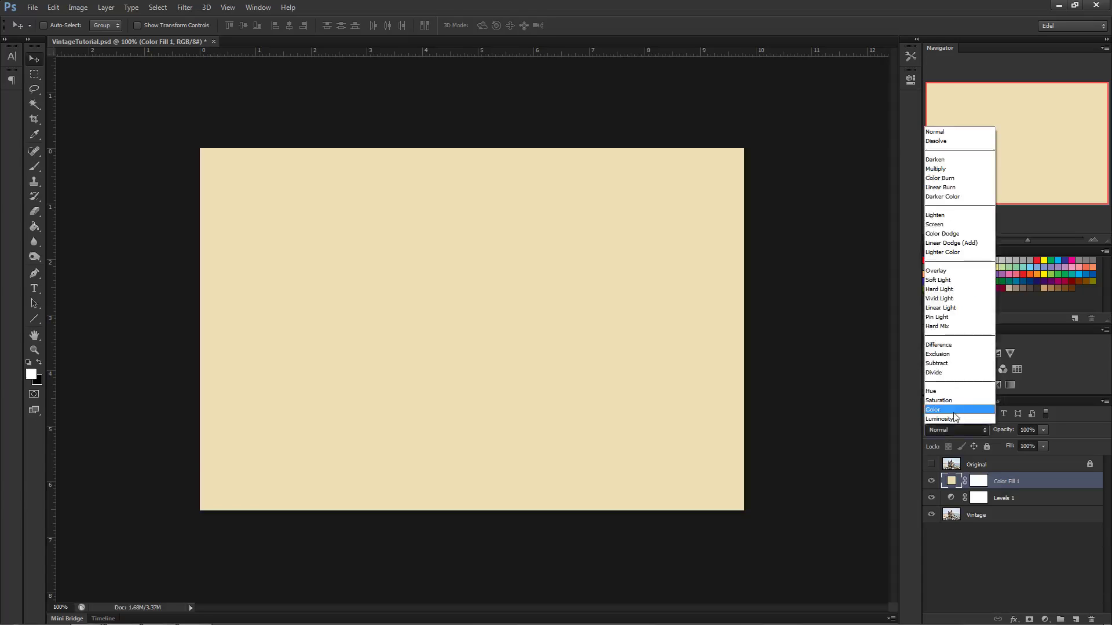
pyautogui.click(952, 169)
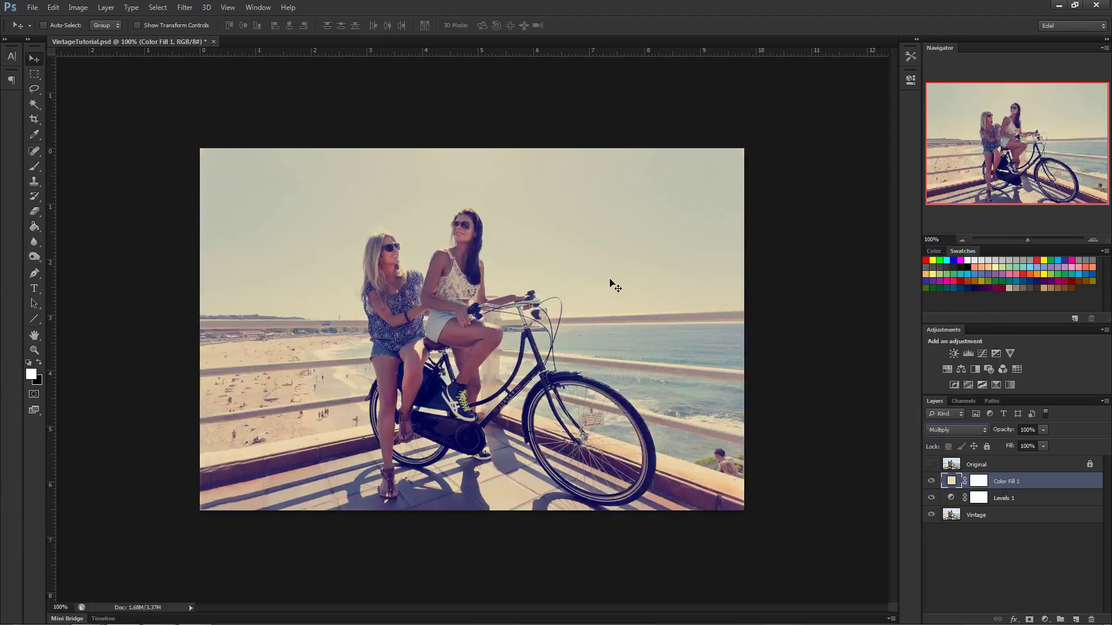
pyautogui.click(930, 481)
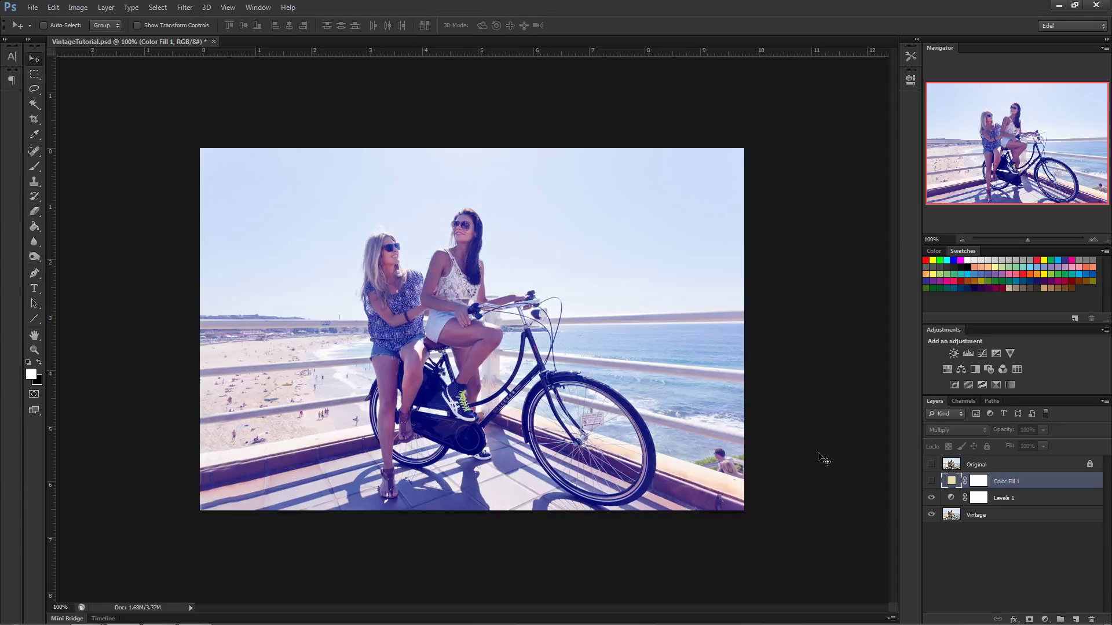
pyautogui.click(931, 481)
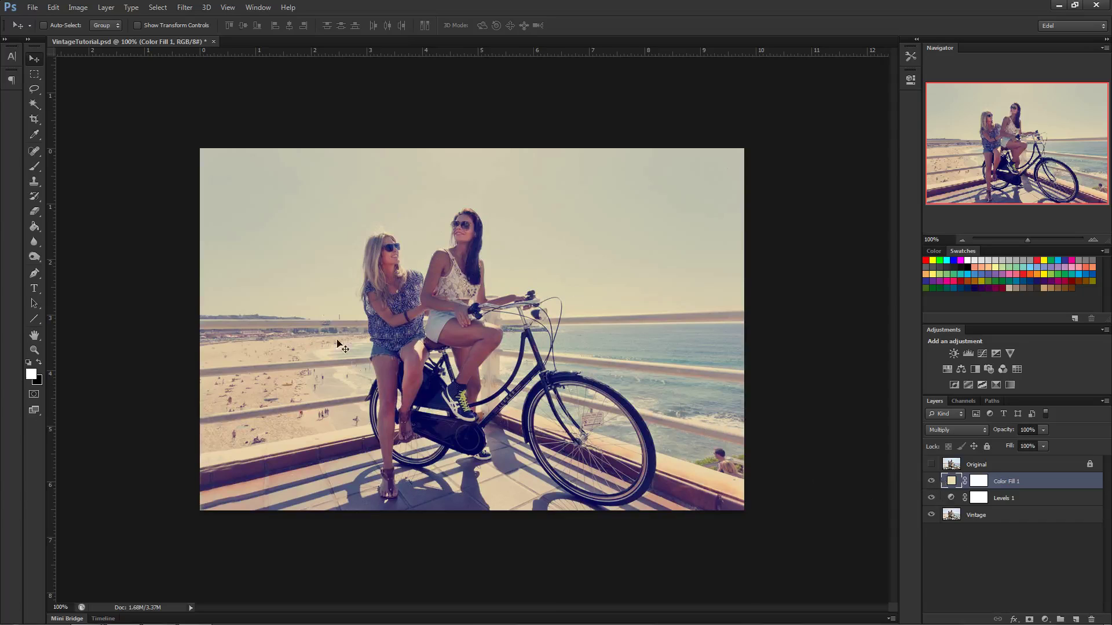
pyautogui.click(931, 465)
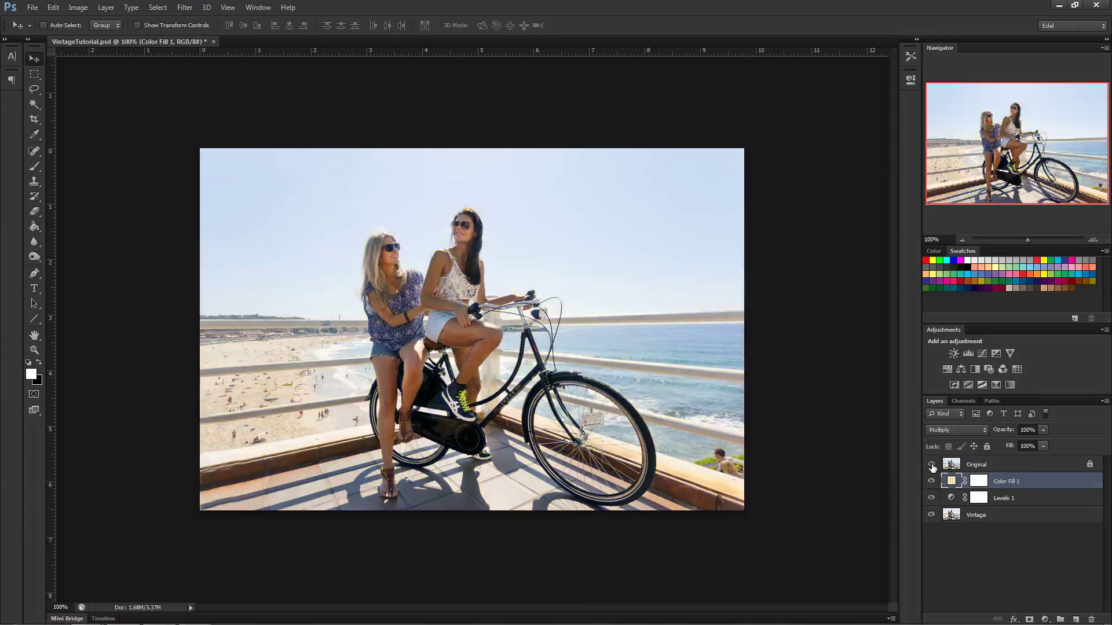
pyautogui.click(931, 465)
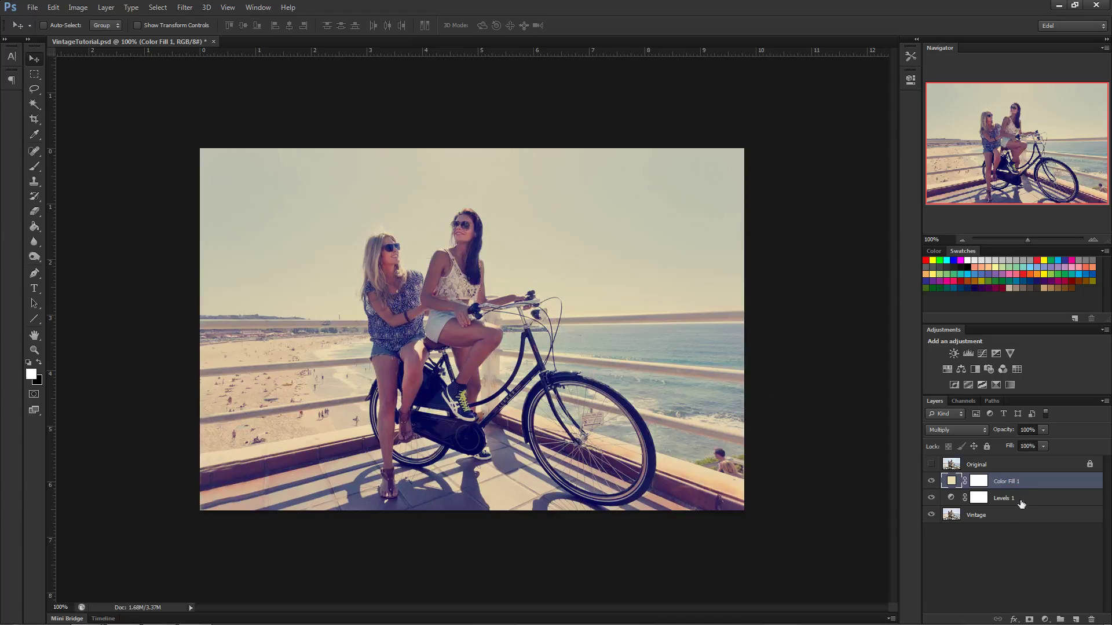
# Step: Add a Curves adjustment layer above the color fill and raise the Red curve's midtones to input 117, output 137
pyautogui.click(1042, 617)
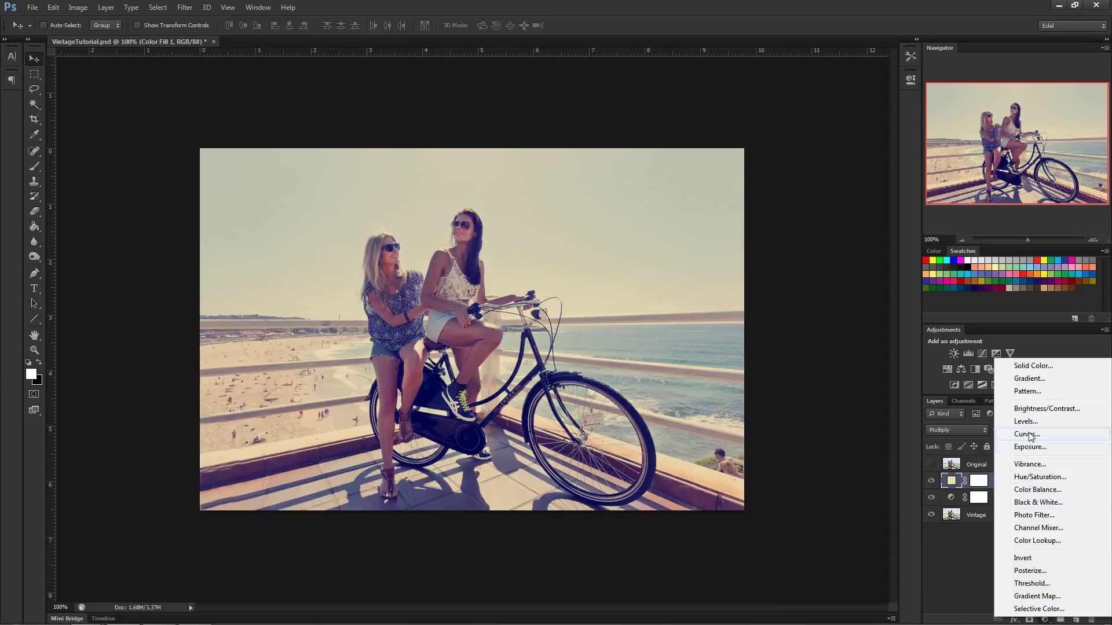
pyautogui.click(1032, 434)
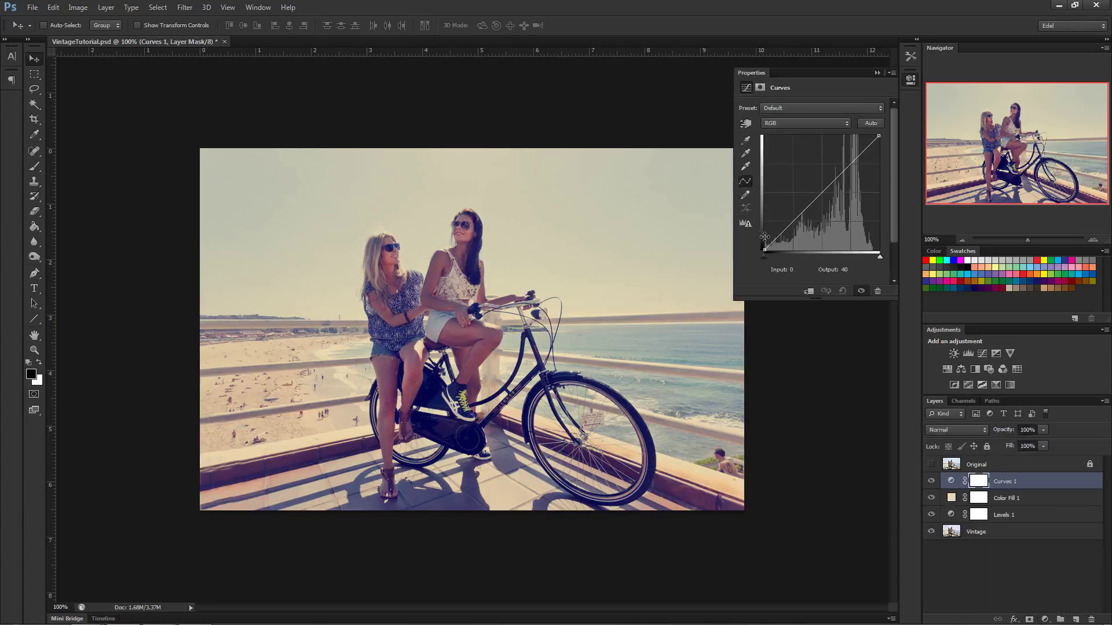
pyautogui.click(789, 124)
pyautogui.click(785, 143)
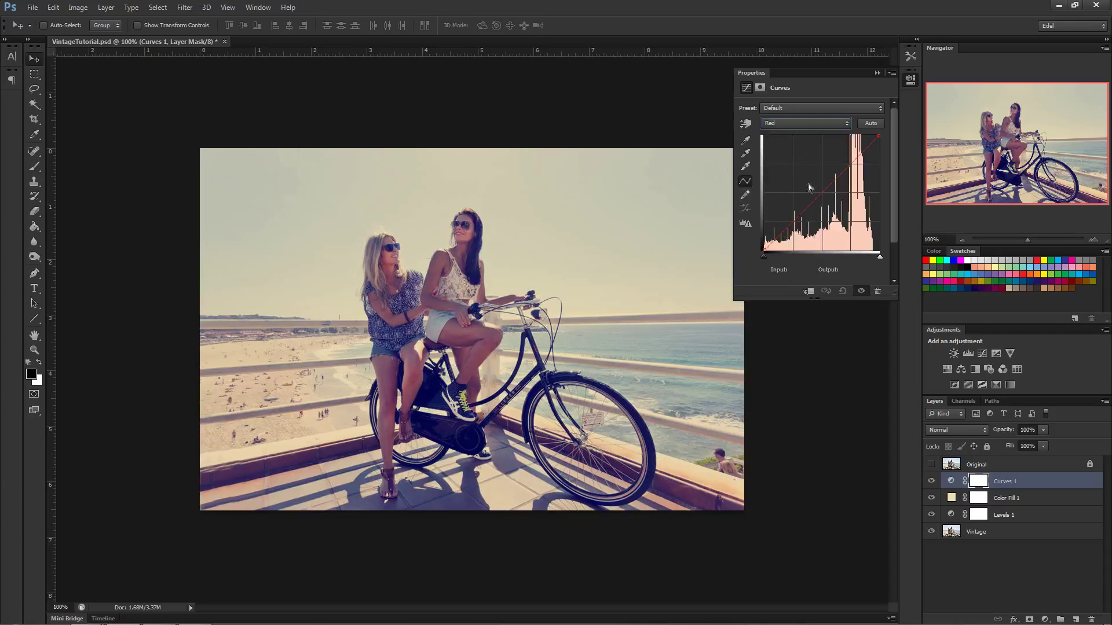
pyautogui.moveTo(819, 196)
pyautogui.mouseDown()
pyautogui.moveTo(791, 163)
pyautogui.moveTo(821, 212)
pyautogui.moveTo(817, 189)
pyautogui.mouseUp()
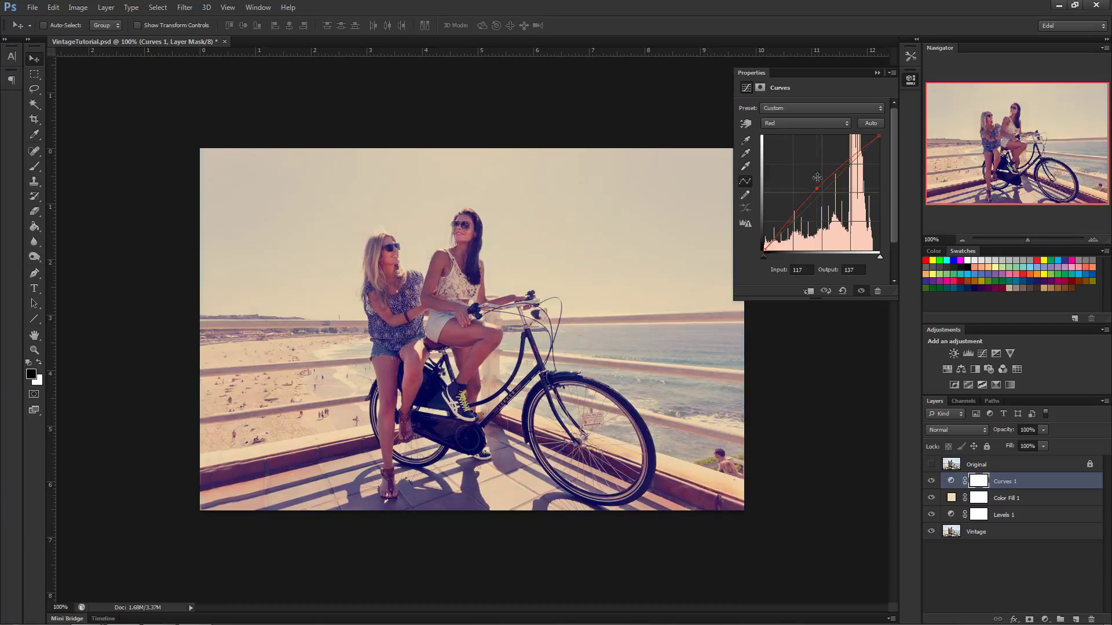
# Step: Lower the midtones of the Blue curve to input 136, output 117
pyautogui.click(809, 121)
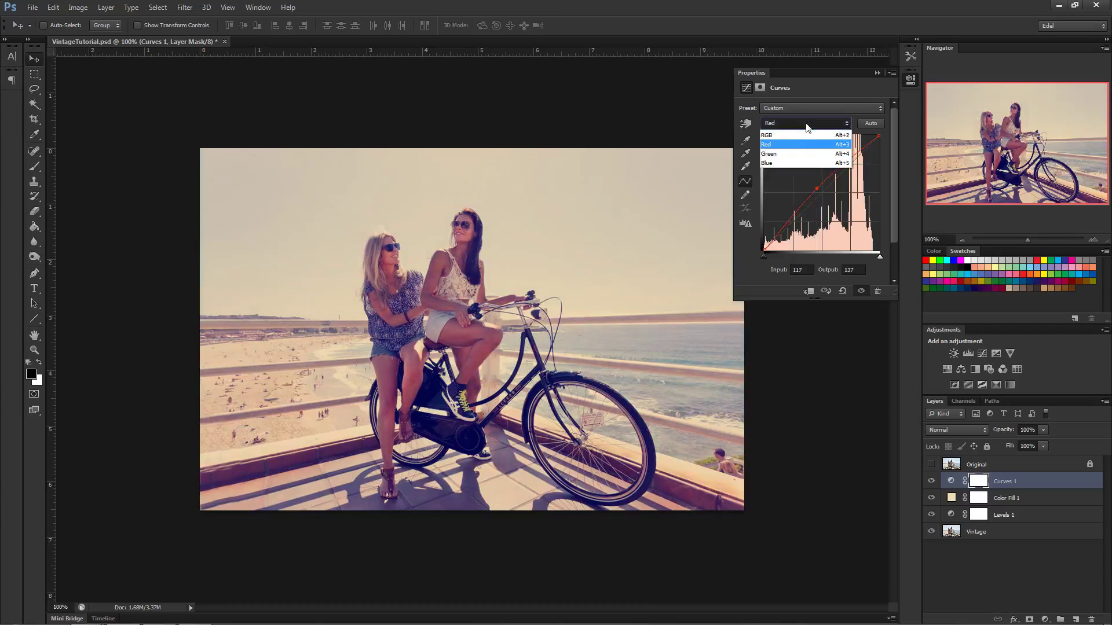
pyautogui.click(783, 163)
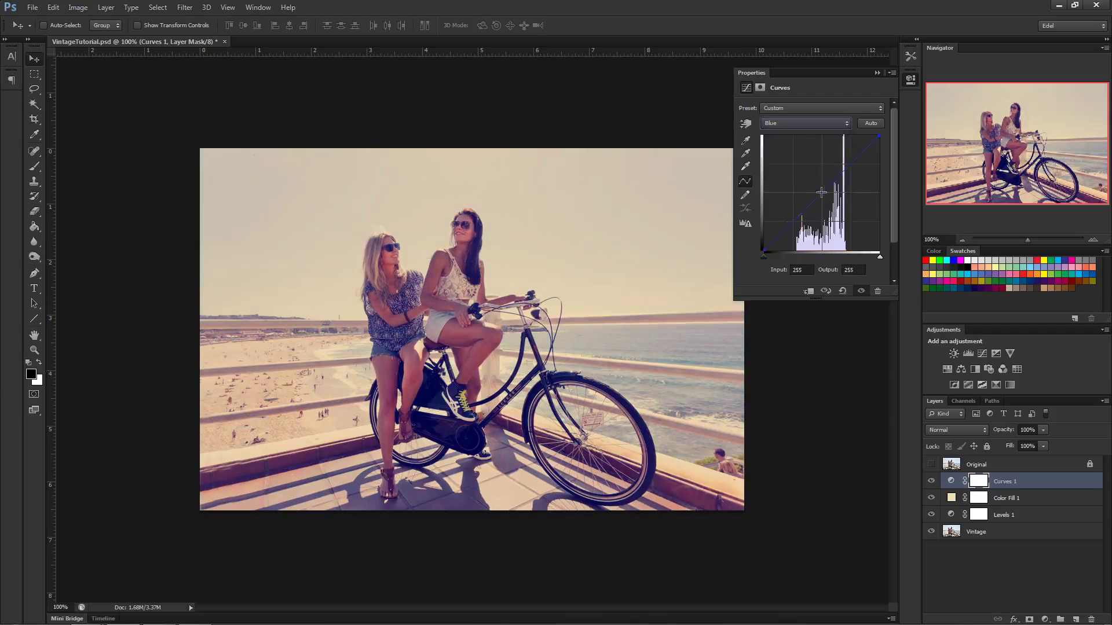
pyautogui.moveTo(820, 193)
pyautogui.mouseDown()
pyautogui.moveTo(811, 170)
pyautogui.moveTo(852, 230)
pyautogui.moveTo(819, 186)
pyautogui.moveTo(825, 198)
pyautogui.mouseUp()
# Step: Lift the RGB curve's black point to output 35 and add a shadow point at input 60, output 57
pyautogui.click(808, 123)
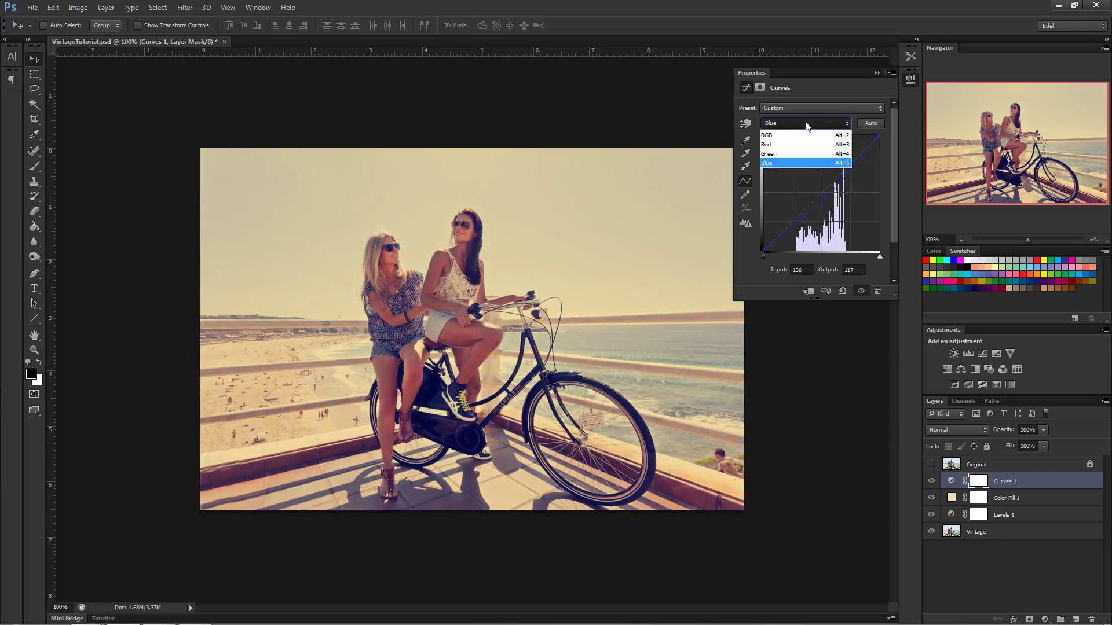
pyautogui.click(809, 122)
pyautogui.click(811, 120)
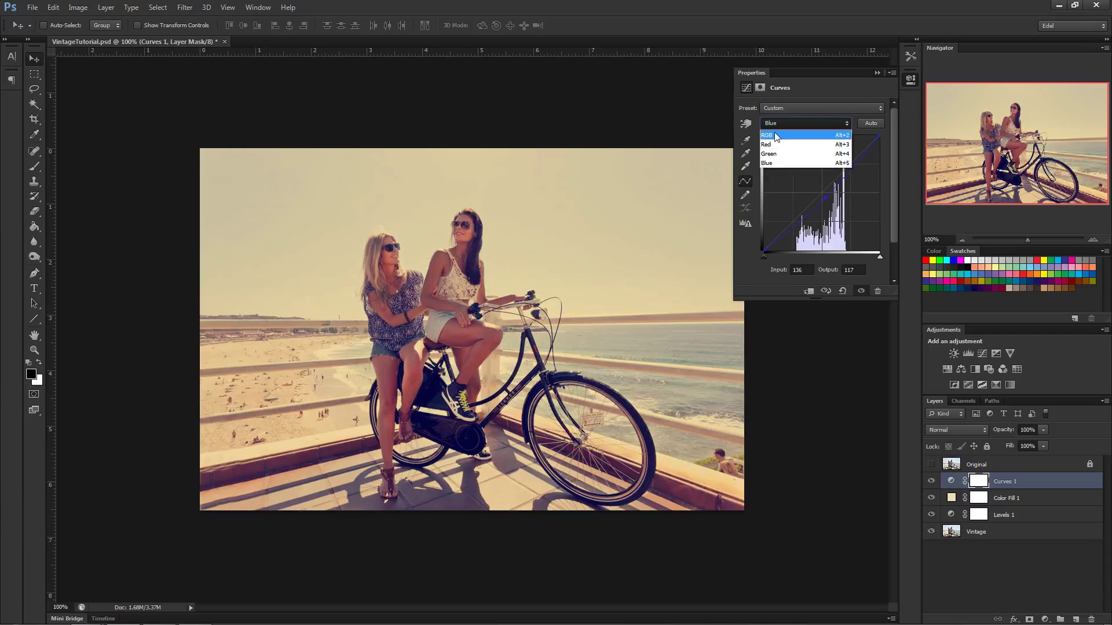
pyautogui.click(776, 137)
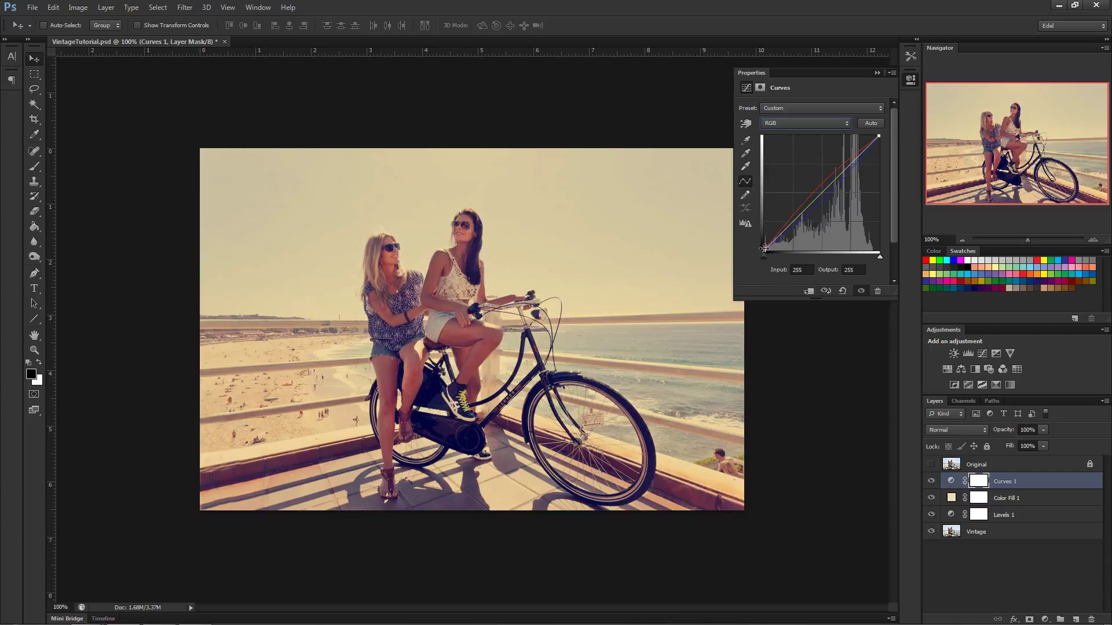
pyautogui.moveTo(764, 251); pyautogui.dragTo(763, 234)
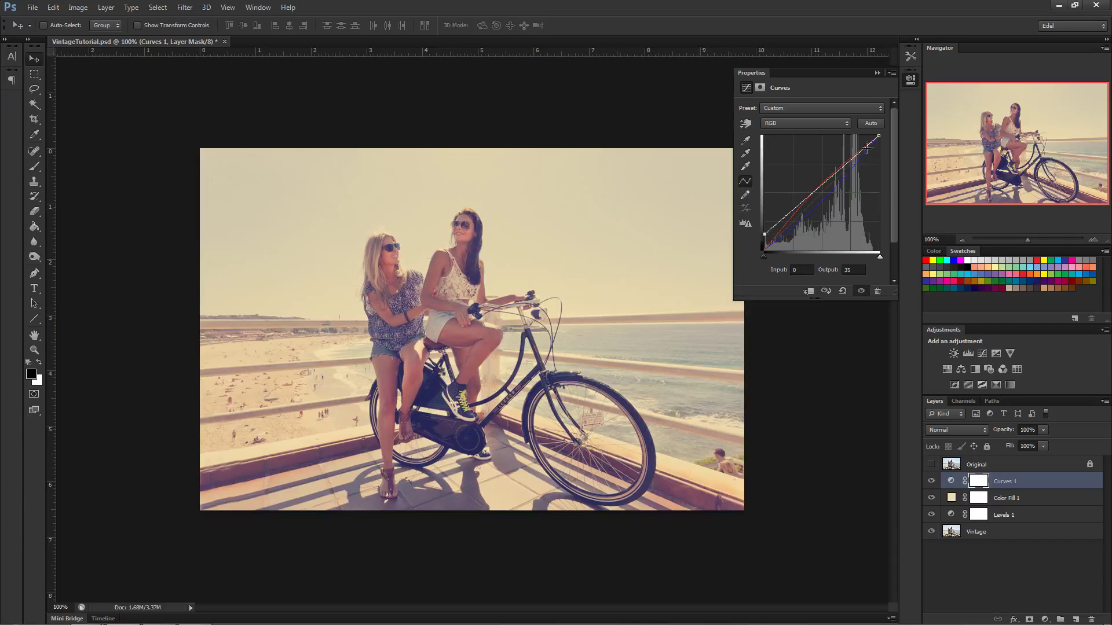
pyautogui.moveTo(785, 221); pyautogui.dragTo(791, 224)
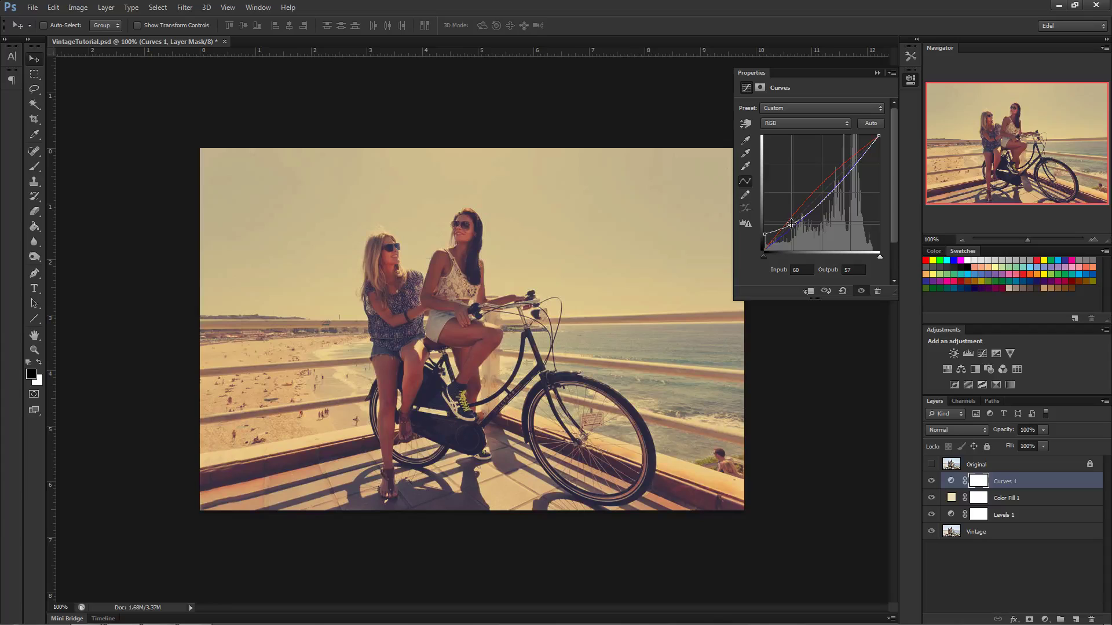
# Step: Add a highlight point at input 171, output 194 on the RGB curve and preview the photo with and without the Curves layer
pyautogui.moveTo(848, 162); pyautogui.dragTo(839, 163)
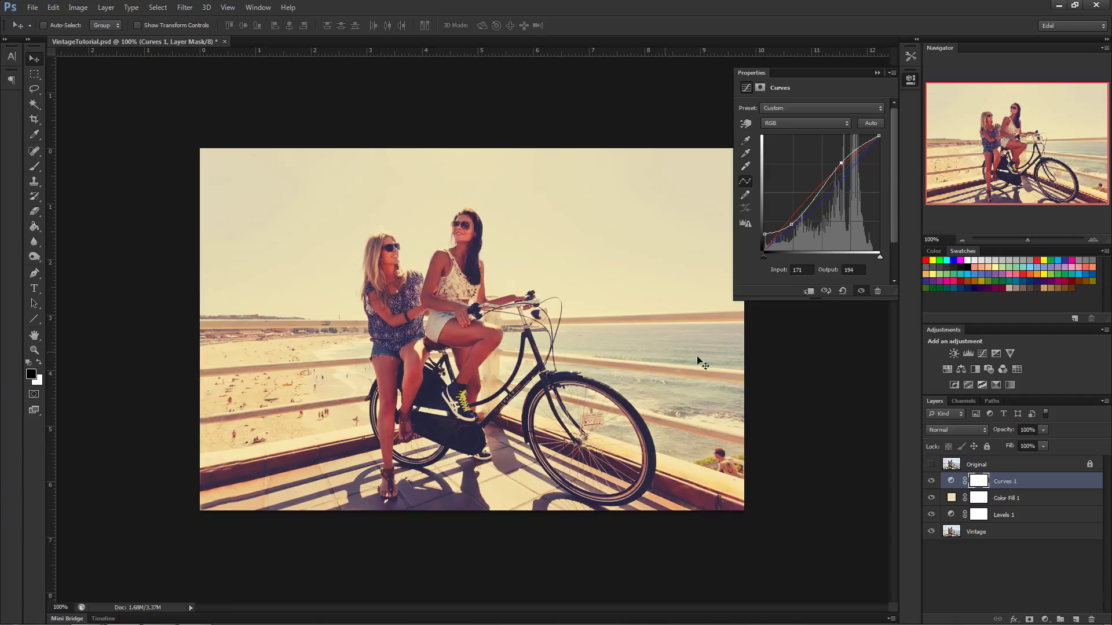
pyautogui.click(911, 81)
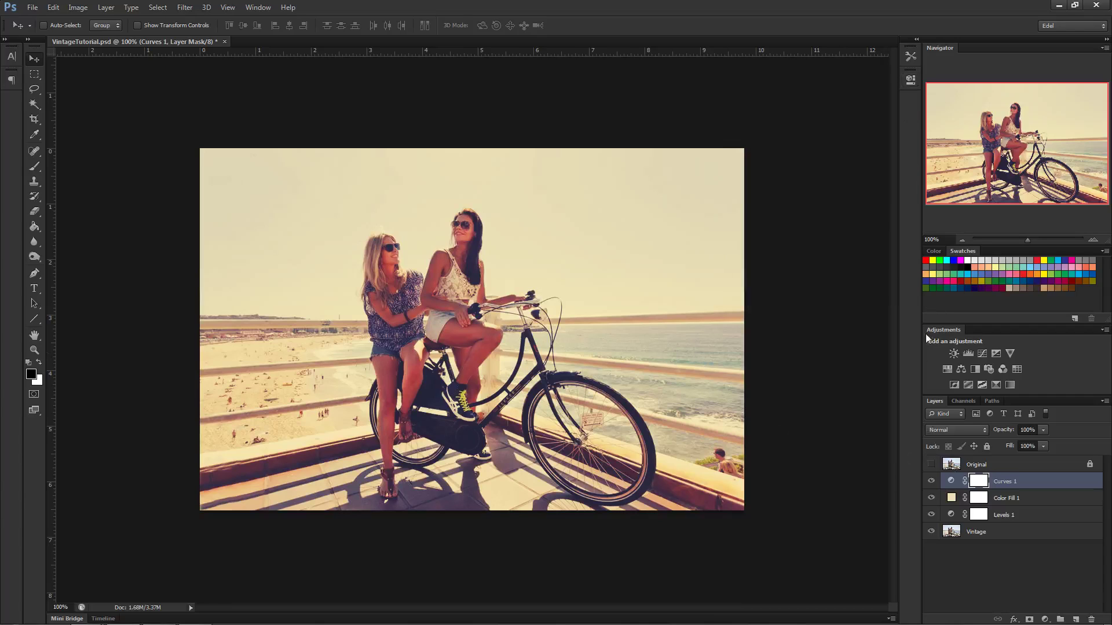
pyautogui.click(930, 482)
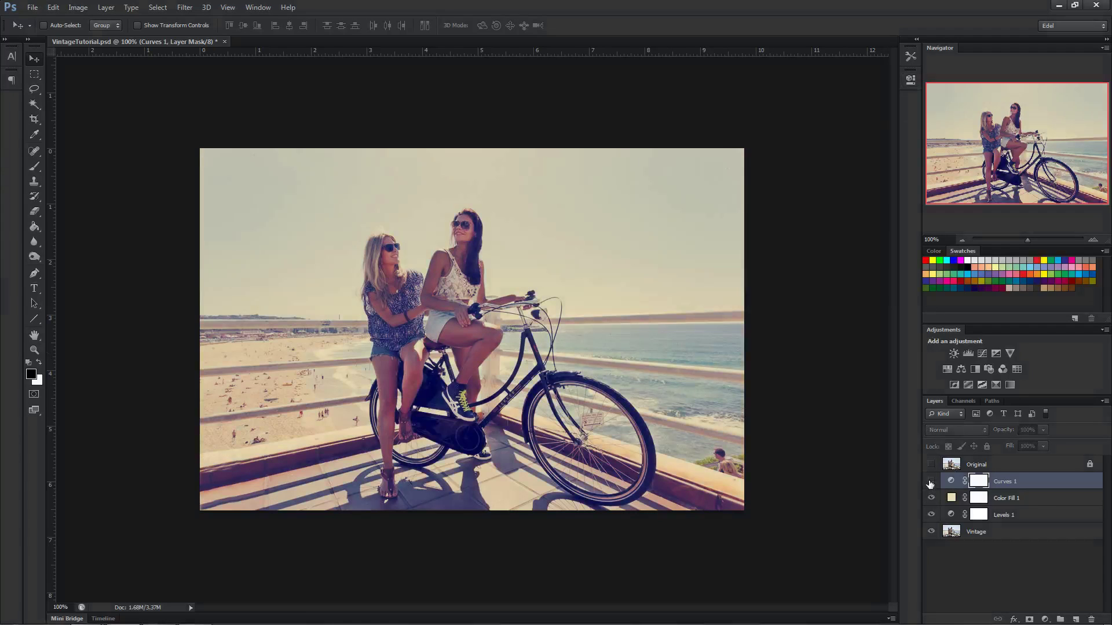
pyautogui.click(931, 482)
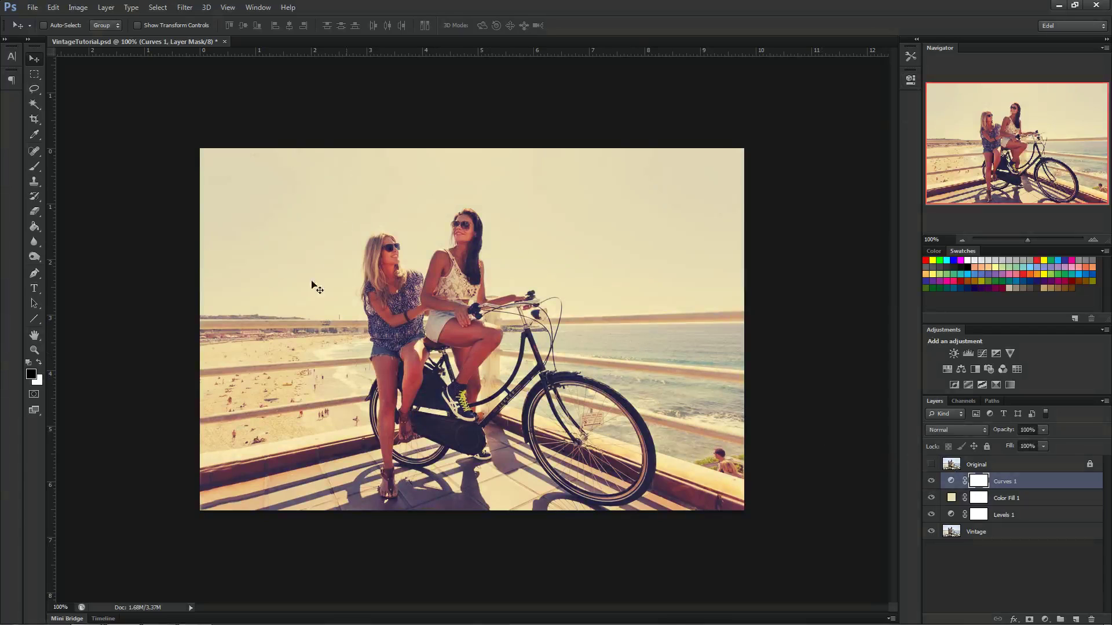
pyautogui.click(930, 483)
pyautogui.click(930, 482)
# Step: Compare the vintage edit with the untouched photo by toggling the Original layer's visibility
pyautogui.click(931, 464)
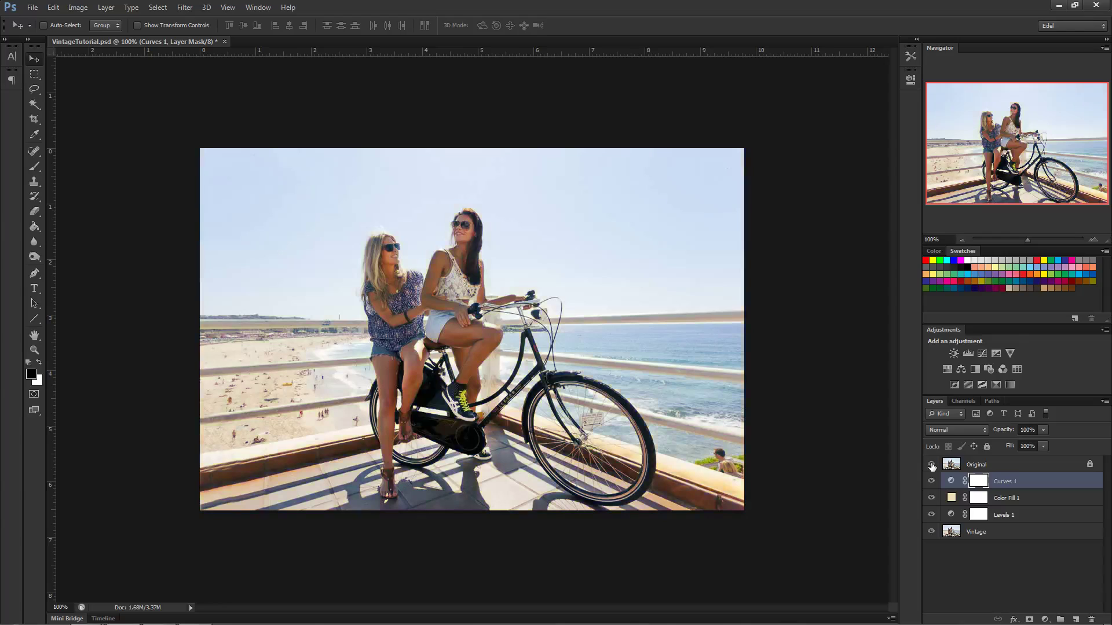
pyautogui.click(932, 464)
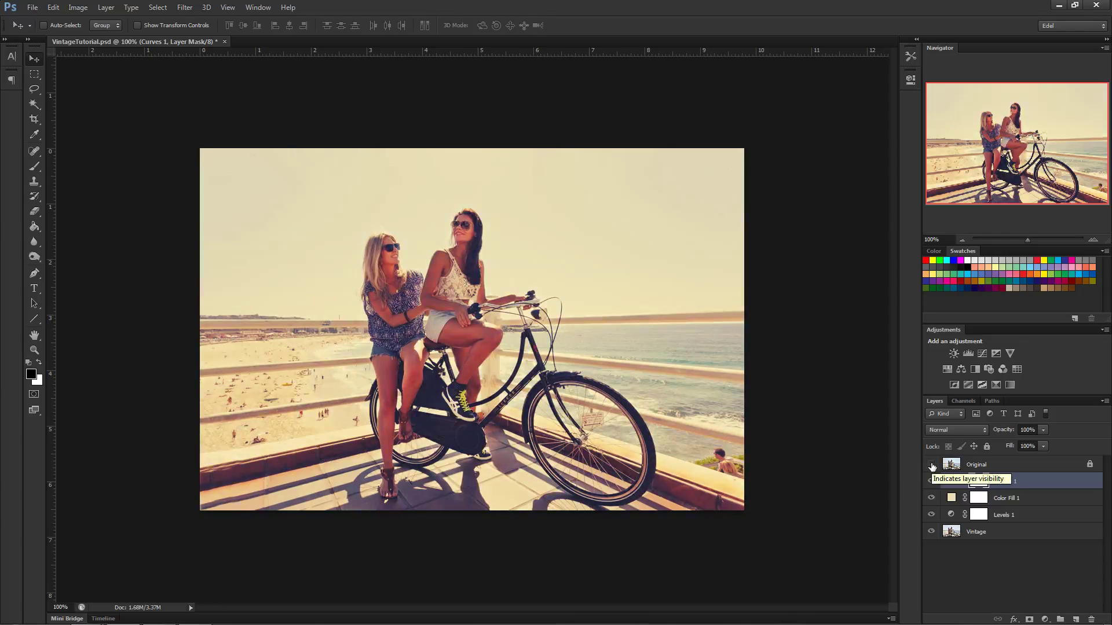
pyautogui.click(931, 465)
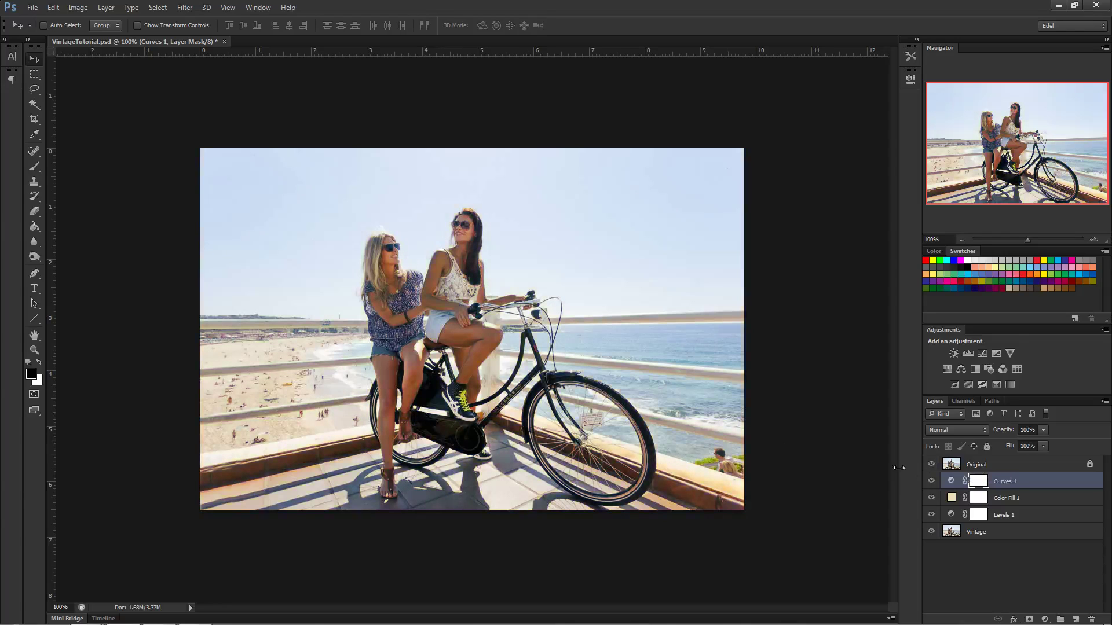
pyautogui.click(931, 467)
pyautogui.click(931, 467)
pyautogui.click(931, 467)
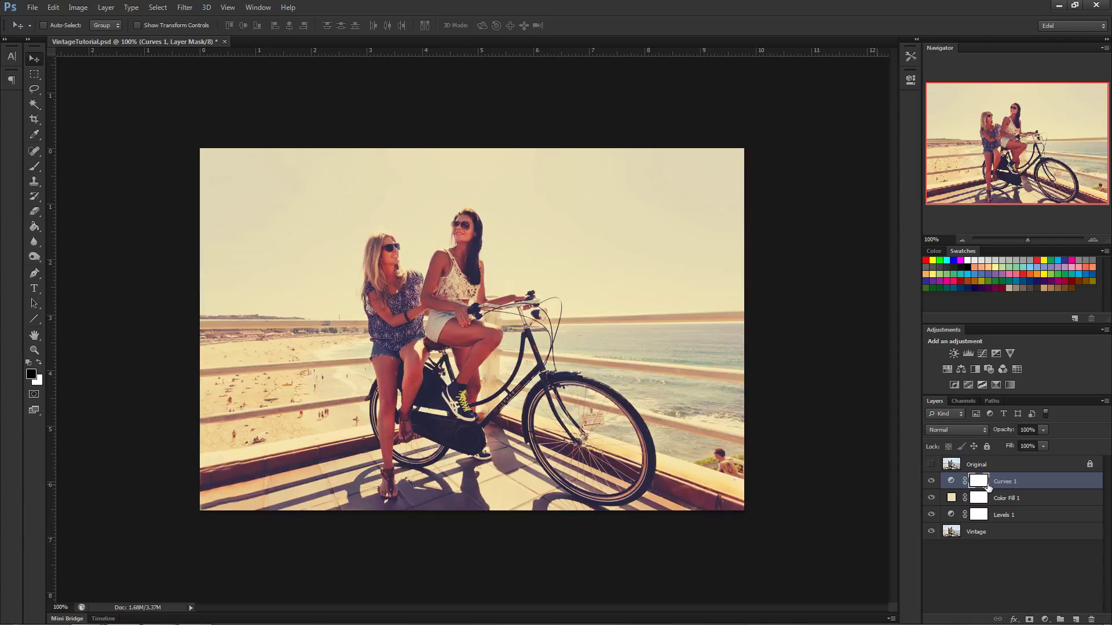
# Step: Add a Gradient fill layer above the Curves layer and set its style to Radial
pyautogui.click(1004, 555)
pyautogui.click(1004, 484)
pyautogui.click(1045, 620)
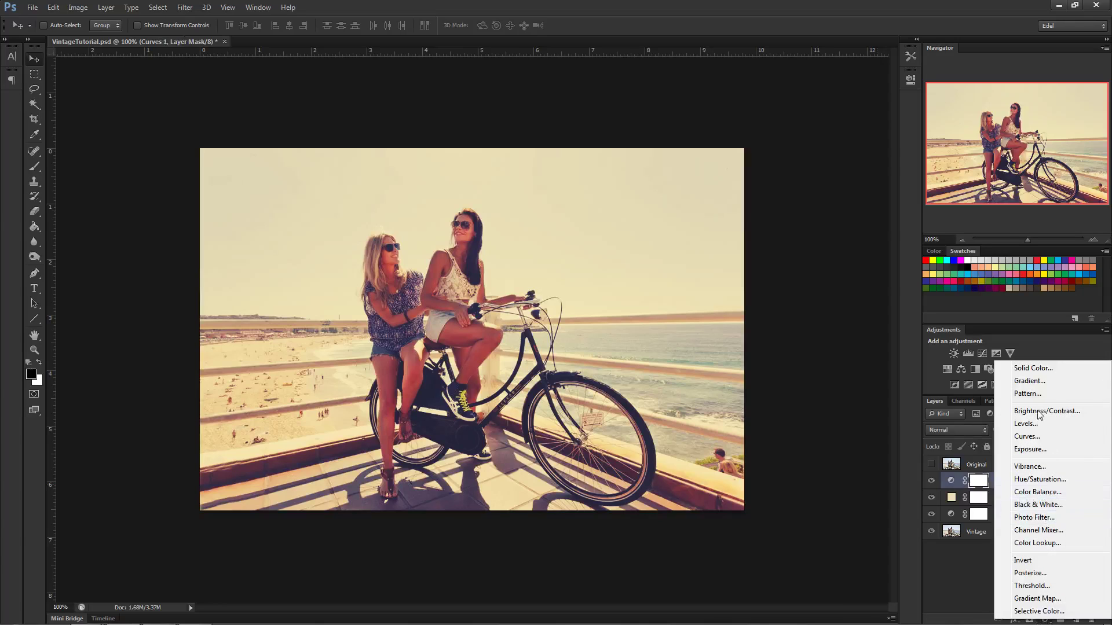
pyautogui.click(1035, 382)
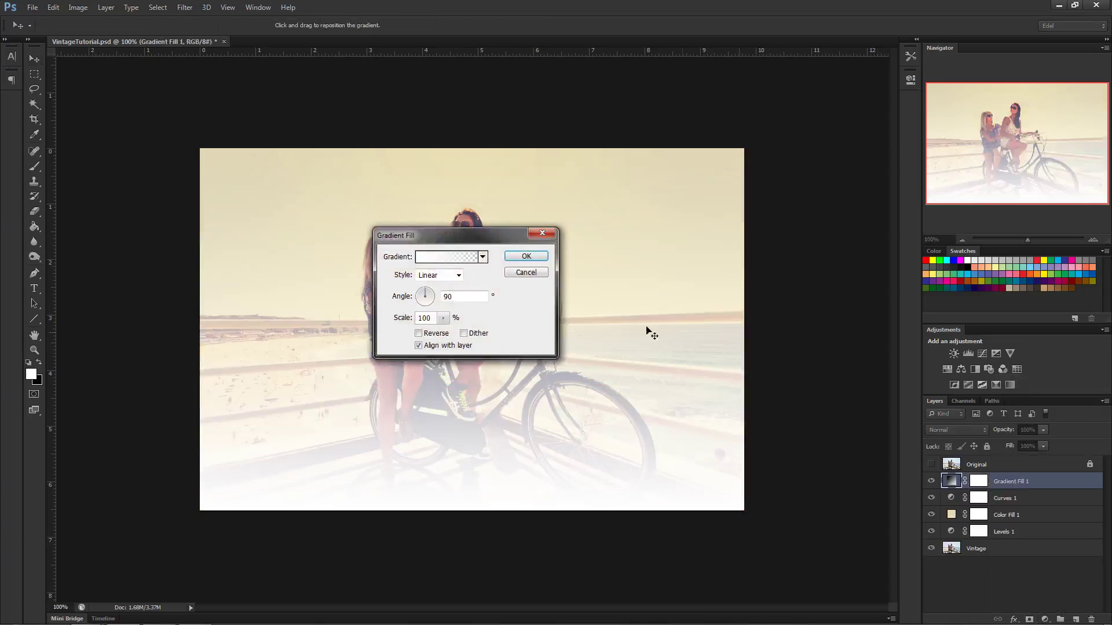
pyautogui.click(449, 277)
pyautogui.click(444, 298)
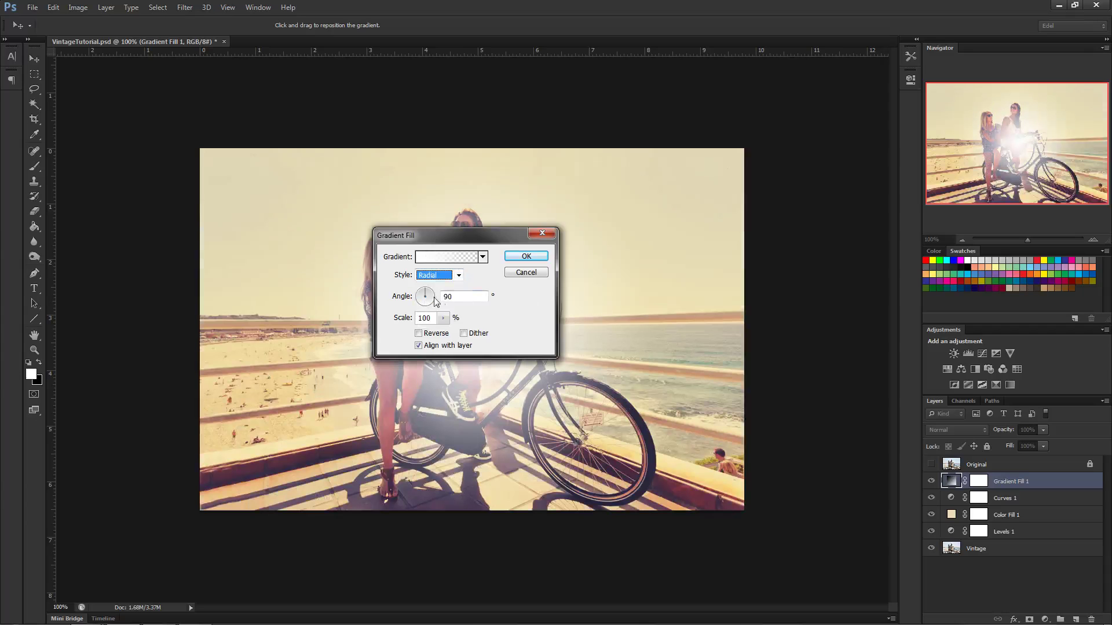
# Step: Base the gradient on the Magenta preset and recolor its end stop to red #ec0f38
pyautogui.click(463, 257)
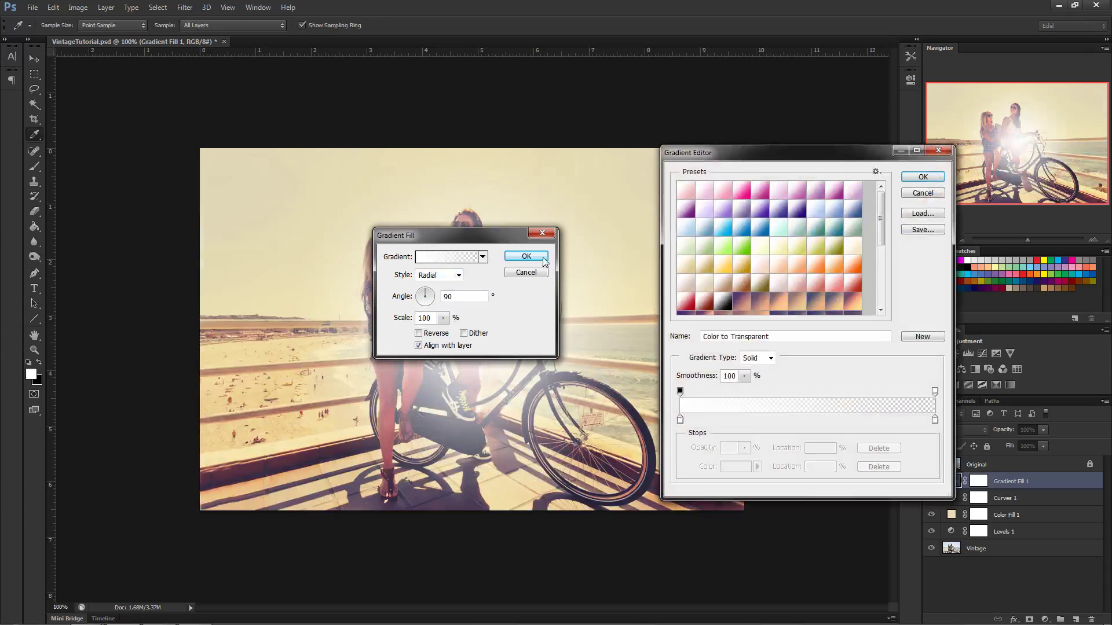
pyautogui.click(750, 195)
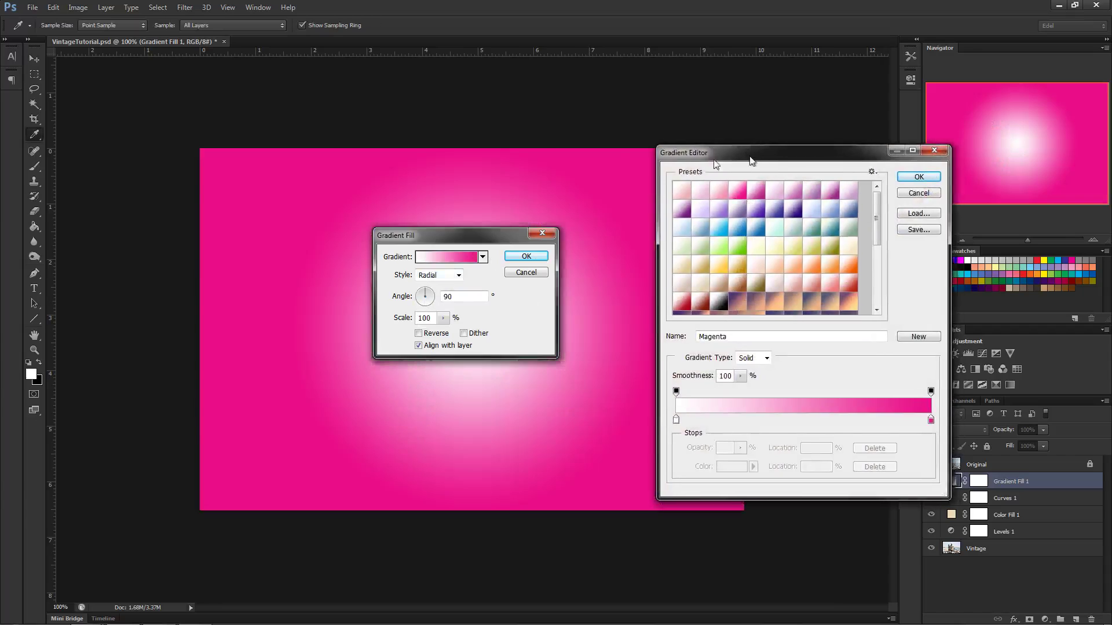
pyautogui.moveTo(756, 159); pyautogui.dragTo(544, 188)
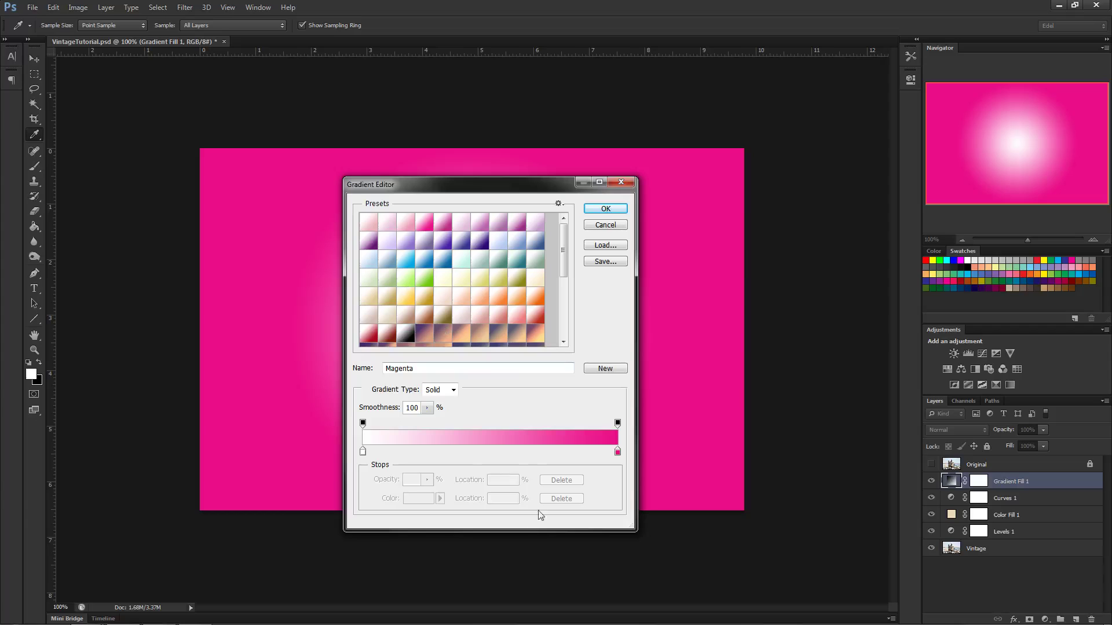
pyautogui.doubleClick(617, 453)
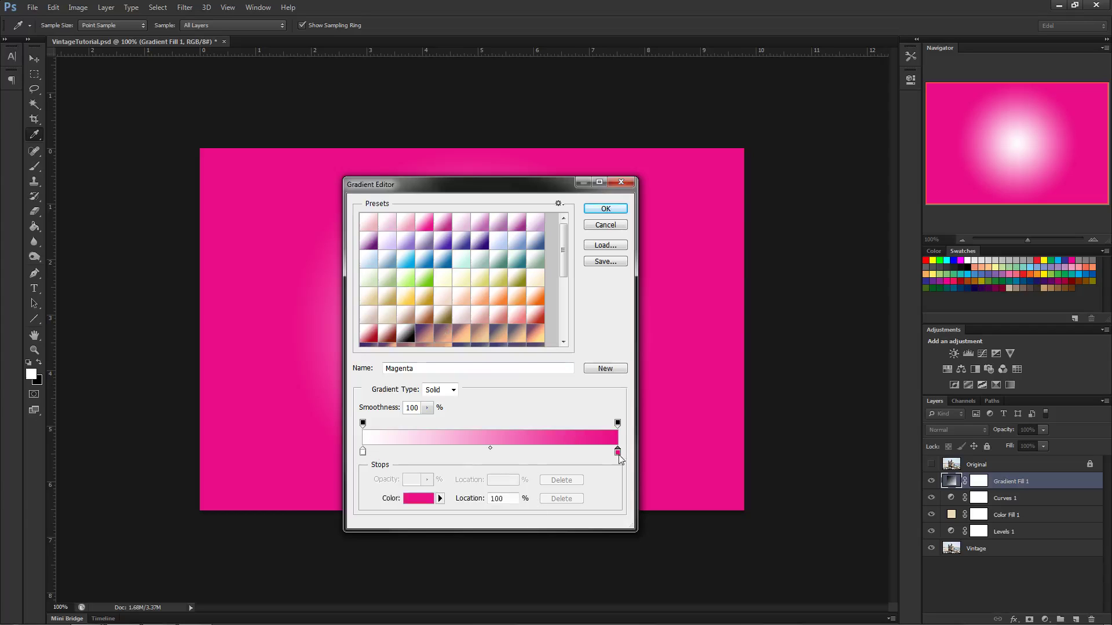
pyautogui.moveTo(482, 301)
pyautogui.mouseDown()
pyautogui.moveTo(496, 296)
pyautogui.moveTo(461, 302)
pyautogui.moveTo(495, 294)
pyautogui.mouseUp()
pyautogui.click(460, 302)
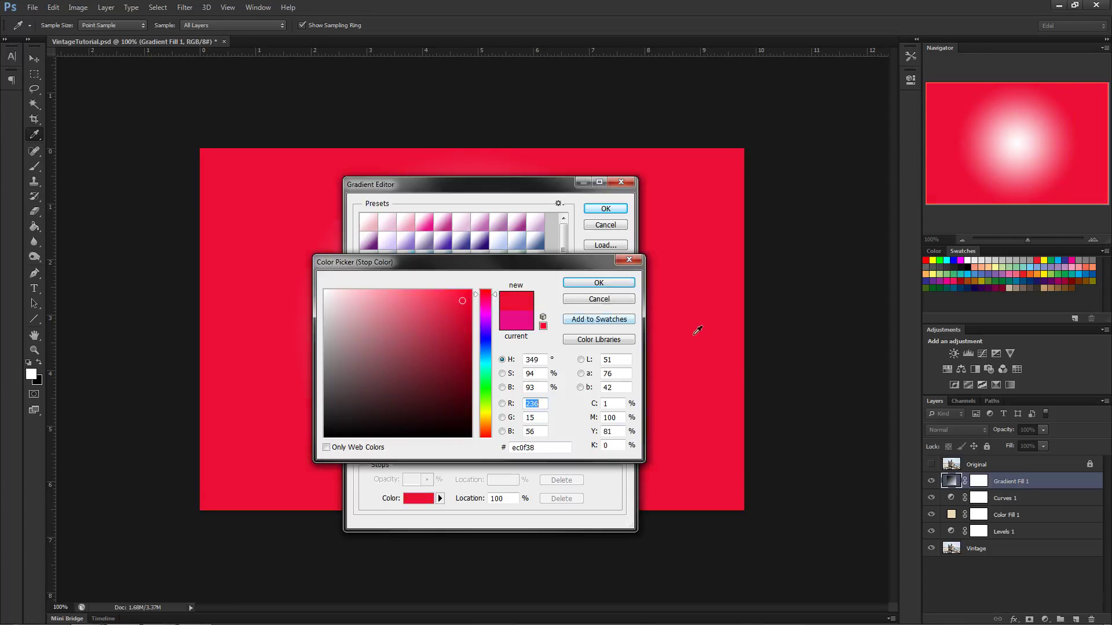
pyautogui.click(586, 282)
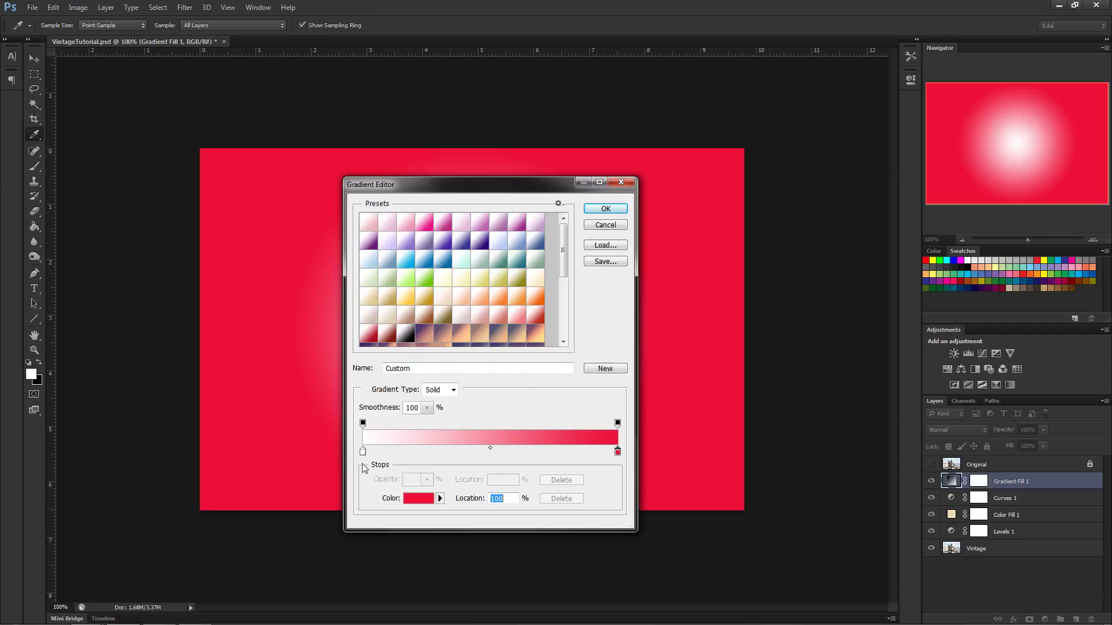
# Step: Set the opacity of the gradient's starting stop to 0% and accept the edited gradient
pyautogui.click(363, 425)
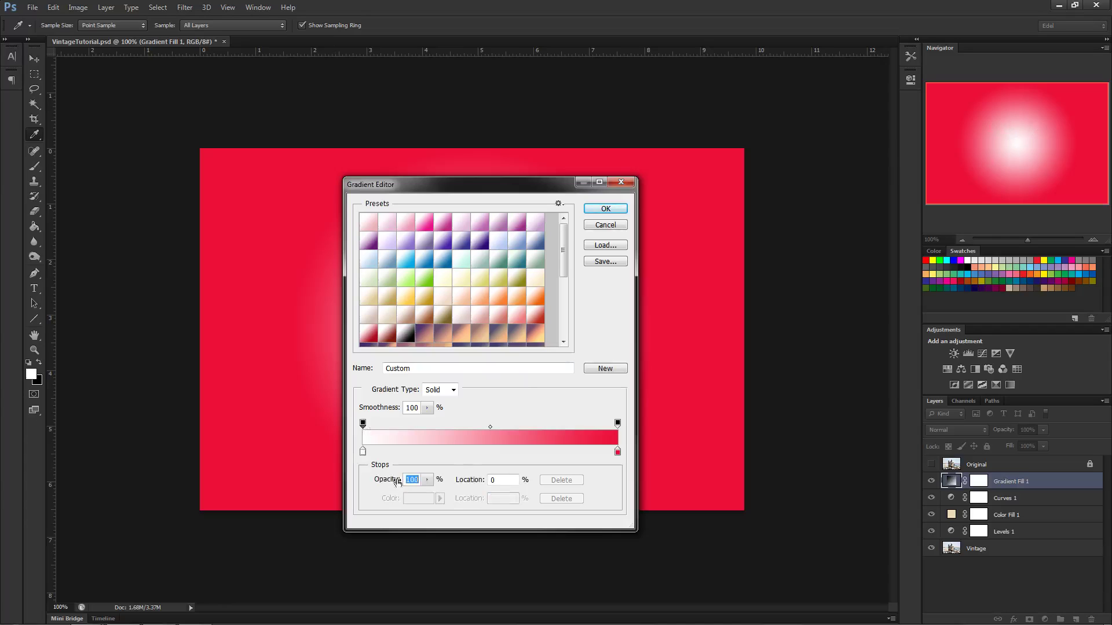
pyautogui.moveTo(388, 482); pyautogui.dragTo(292, 483)
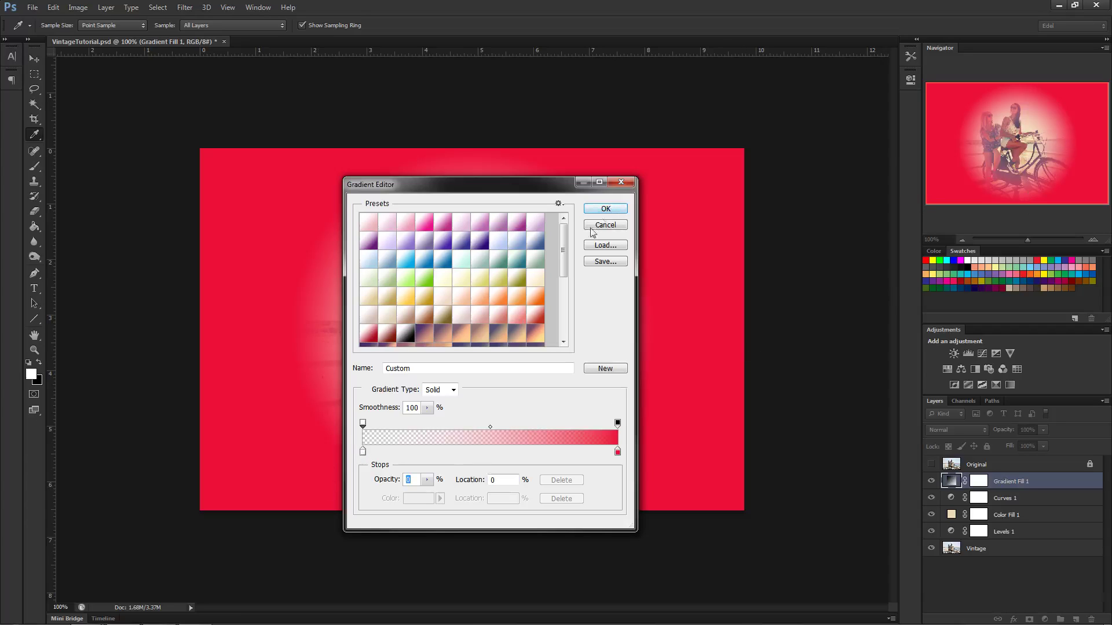
pyautogui.click(602, 212)
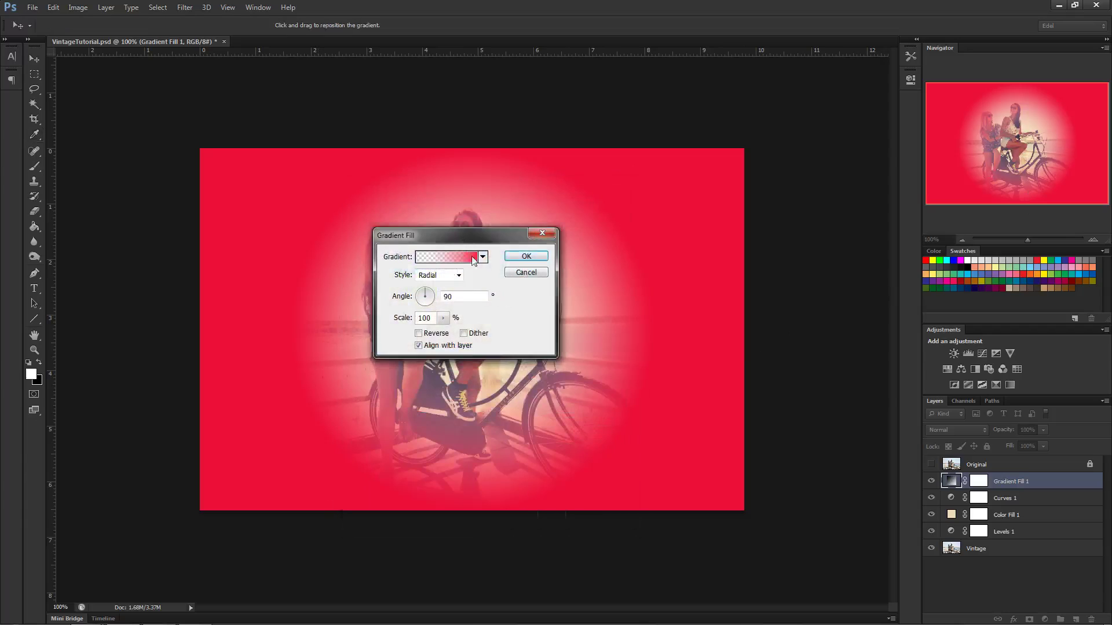
# Step: Move the gradient fill settings clear of the photo, scale the gradient to 200%, and apply the fill
pyautogui.moveTo(463, 238); pyautogui.dragTo(838, 367)
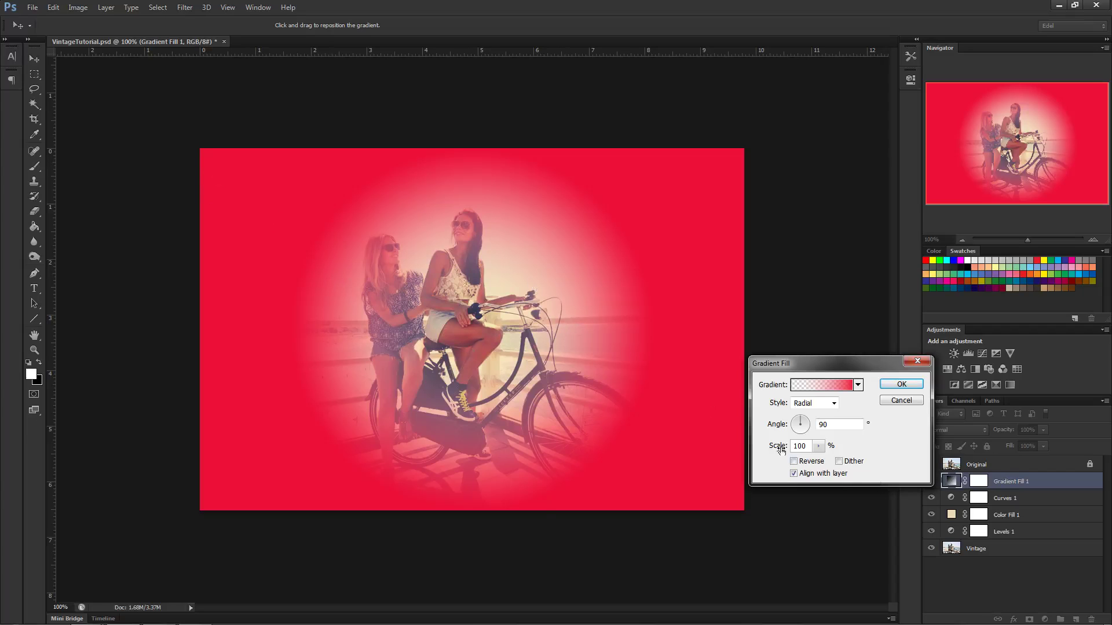
pyautogui.moveTo(777, 448); pyautogui.dragTo(840, 453)
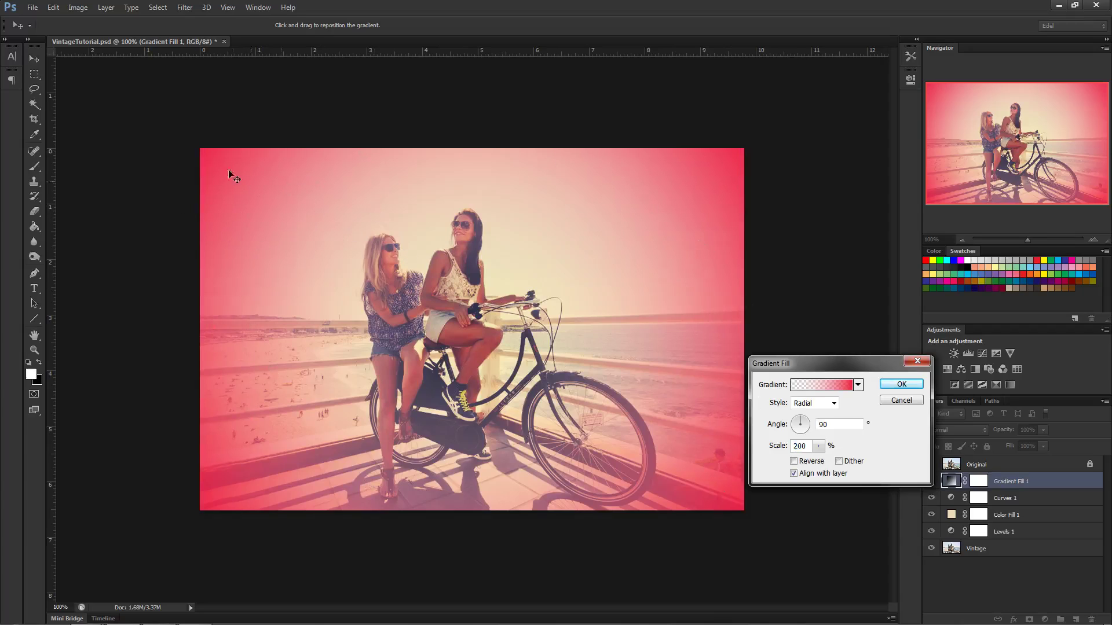
pyautogui.click(901, 385)
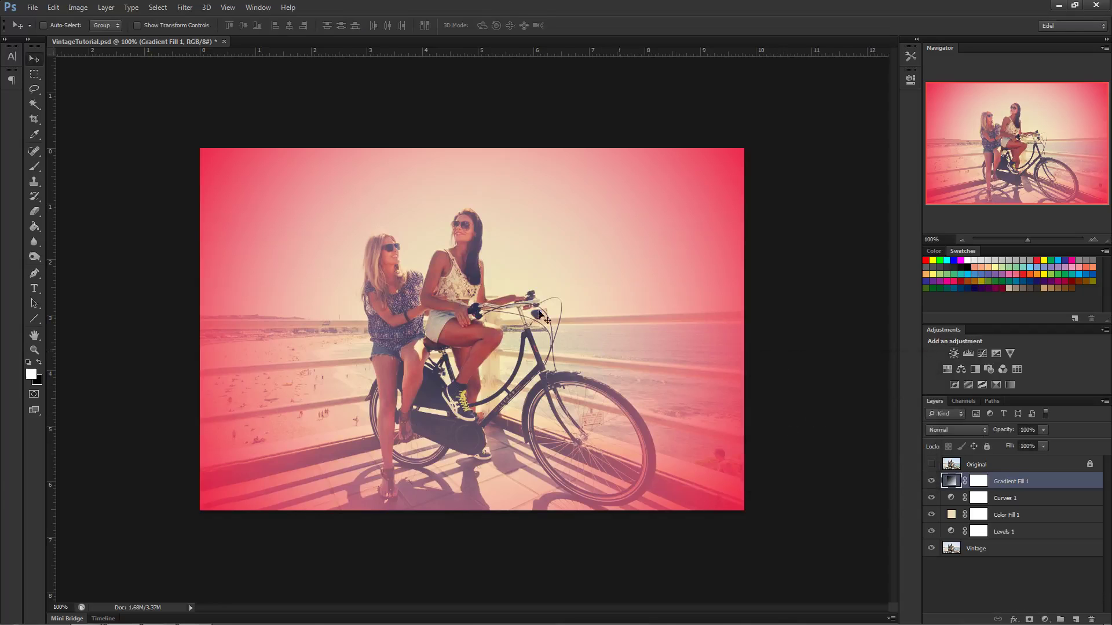
# Step: Set the gradient fill layer's blend mode to Color Burn and its opacity to 40%
pyautogui.click(950, 426)
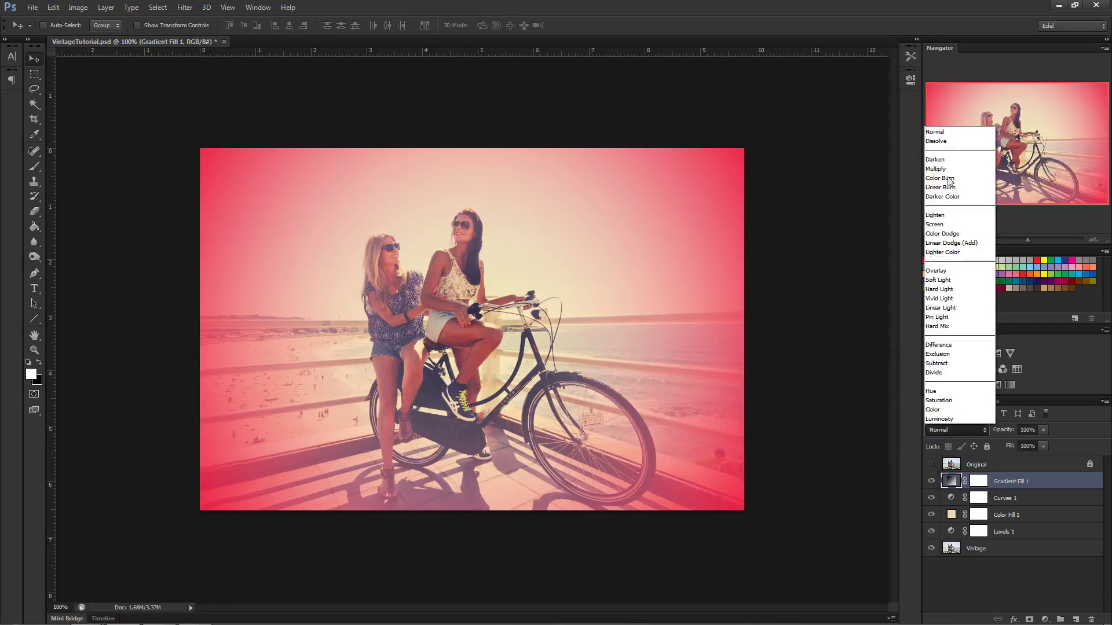
pyautogui.click(947, 175)
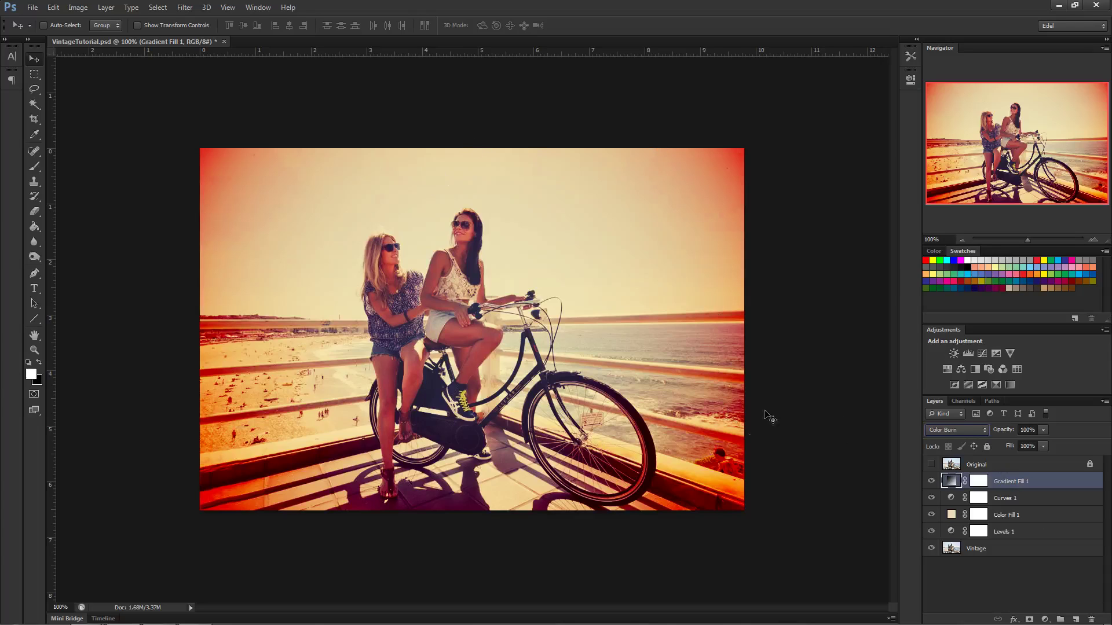
pyautogui.moveTo(996, 433); pyautogui.dragTo(972, 435)
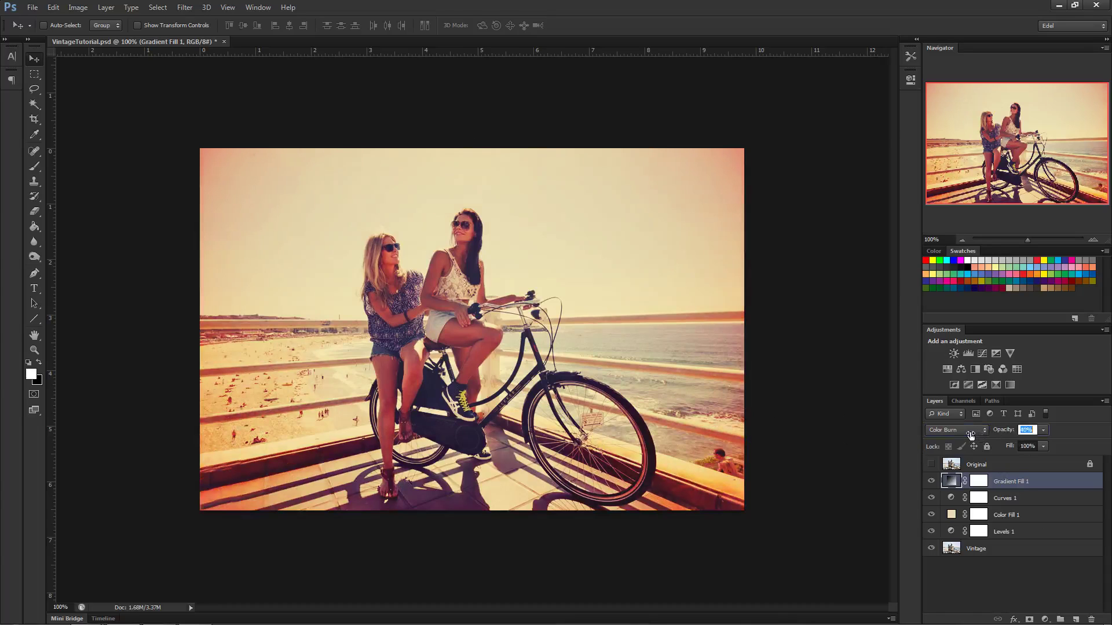
# Step: Compare the photo with and without the gradient fill, and against the Original layer
pyautogui.click(931, 481)
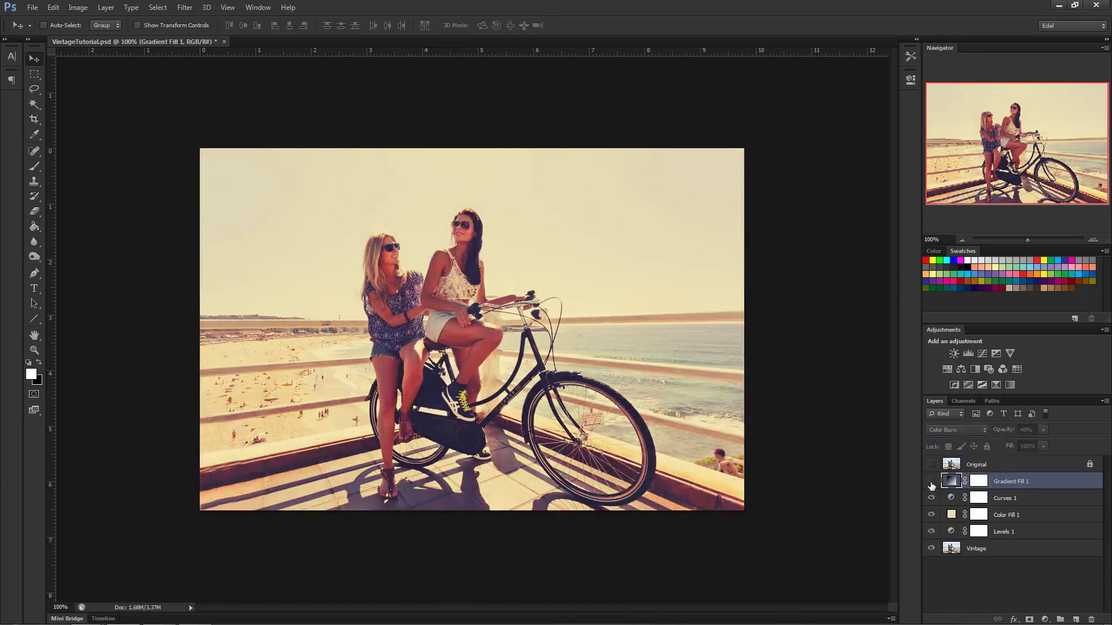
pyautogui.click(931, 482)
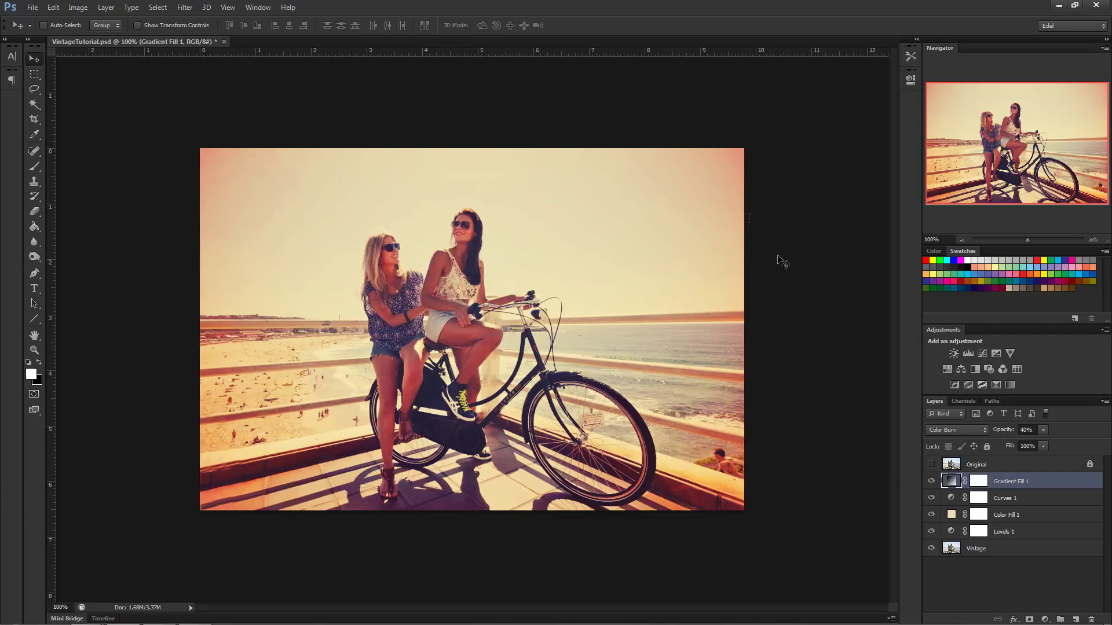
pyautogui.click(931, 465)
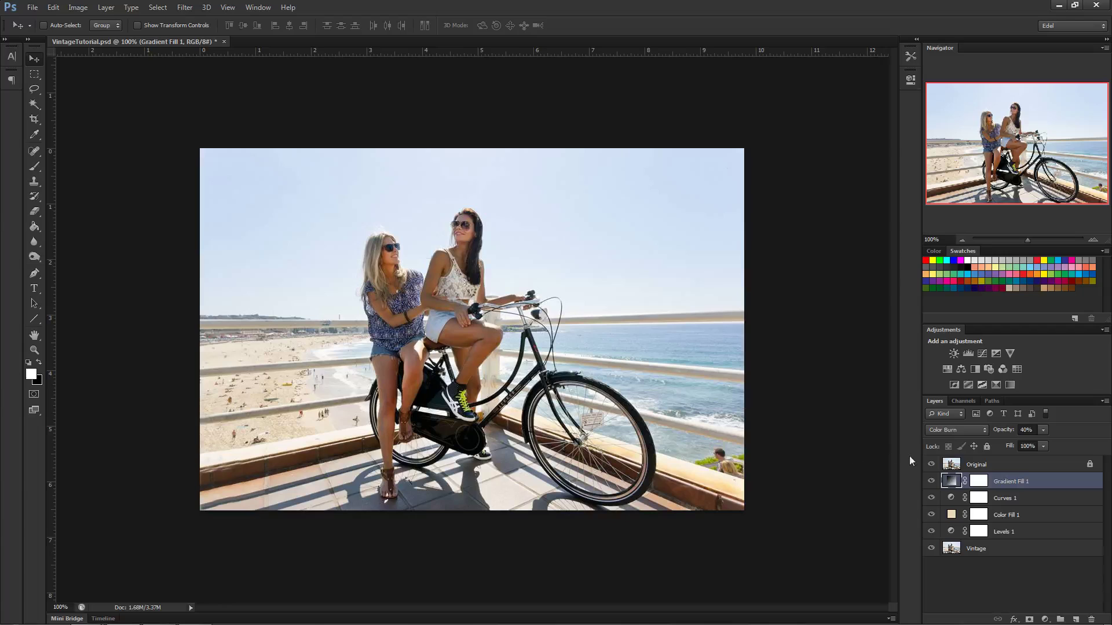
pyautogui.click(931, 465)
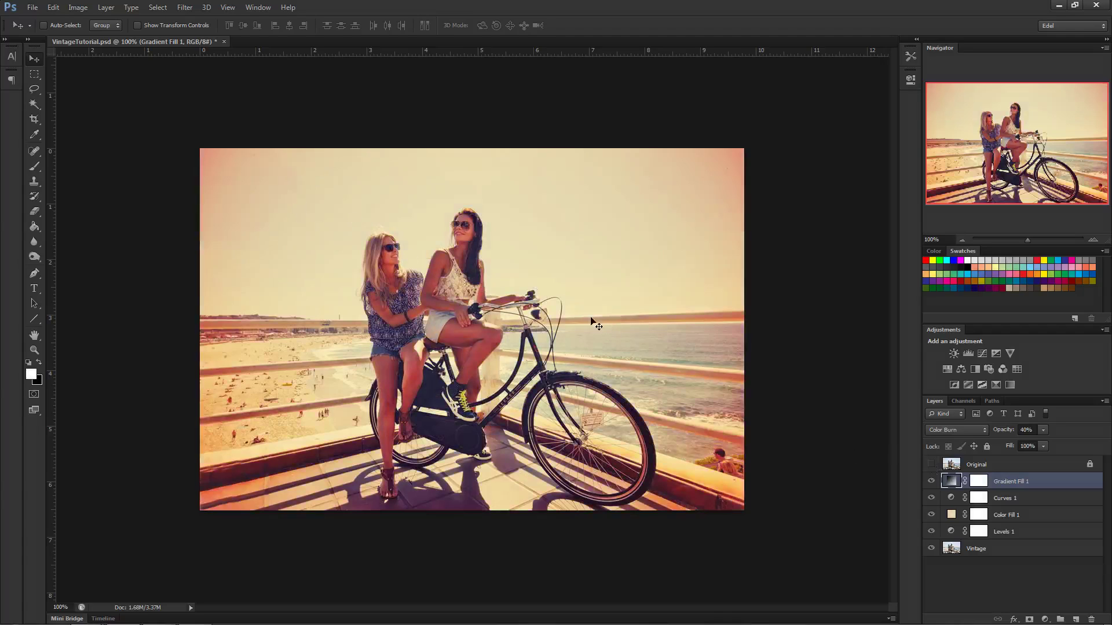
# Step: Try the Hard Mix and Linear Light blend modes on the gradient fill layer, returning it to Color Burn
pyautogui.click(971, 430)
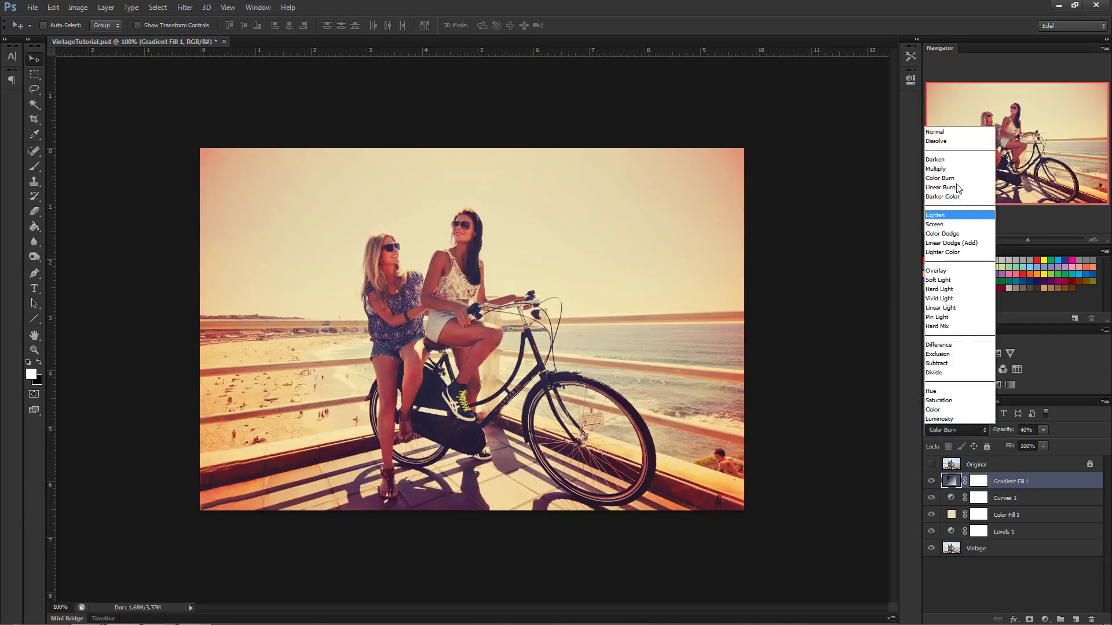
pyautogui.click(953, 326)
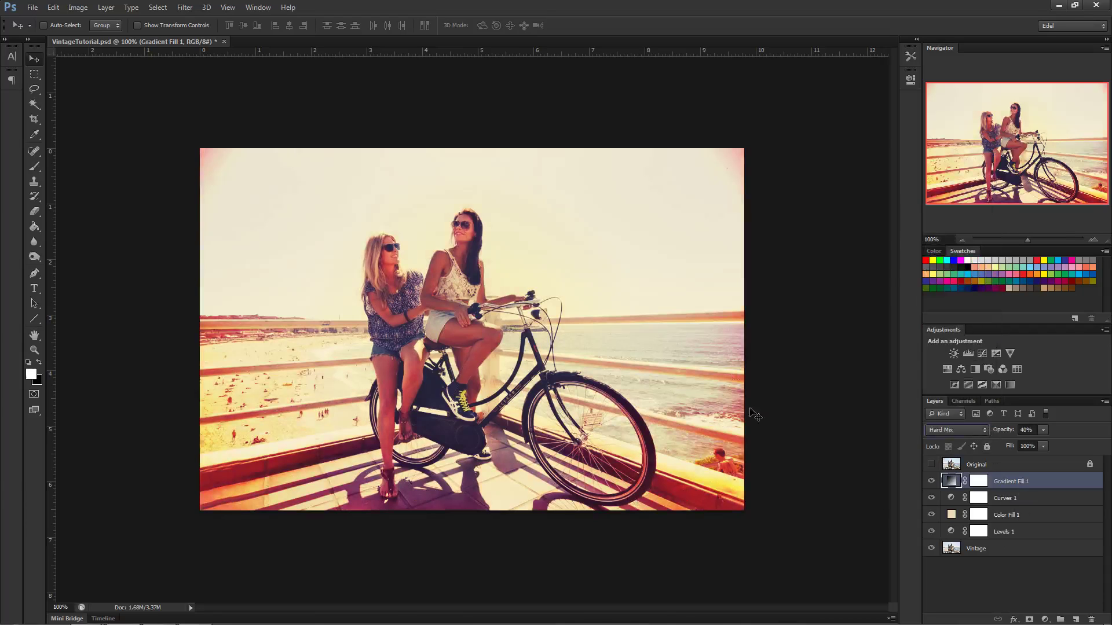
pyautogui.click(954, 432)
pyautogui.press('Up')
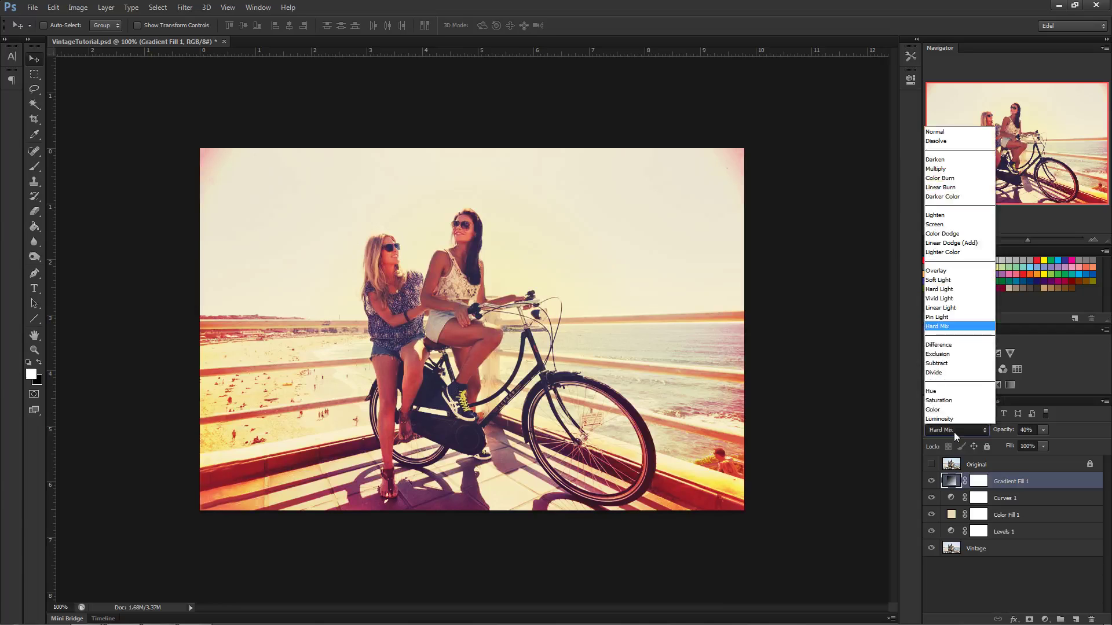
pyautogui.press('Return')
pyautogui.press('Up')
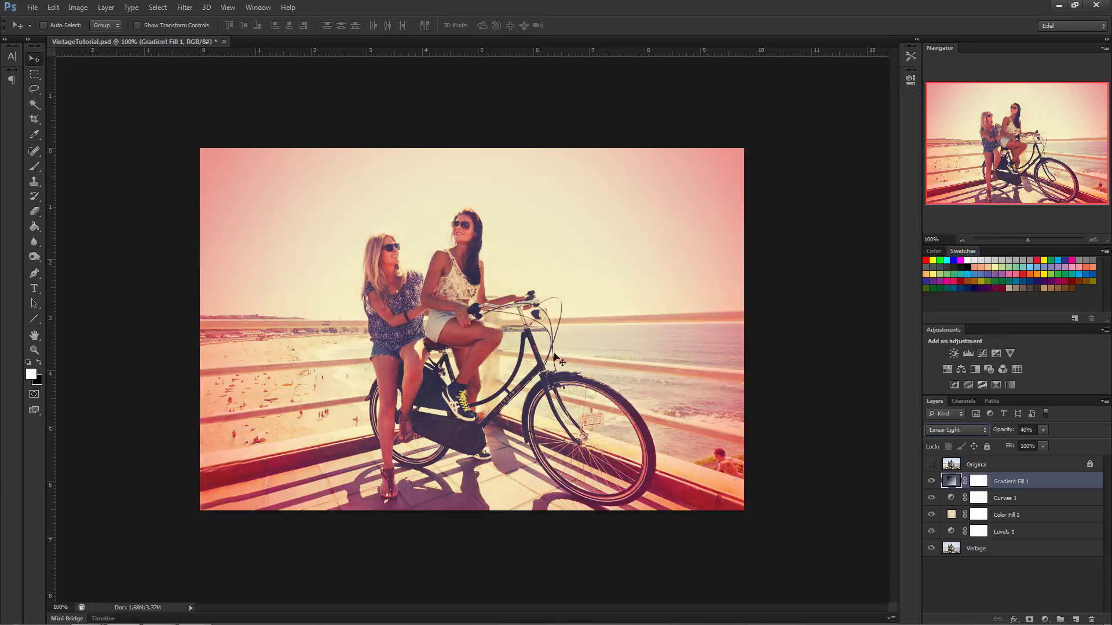
pyautogui.click(958, 430)
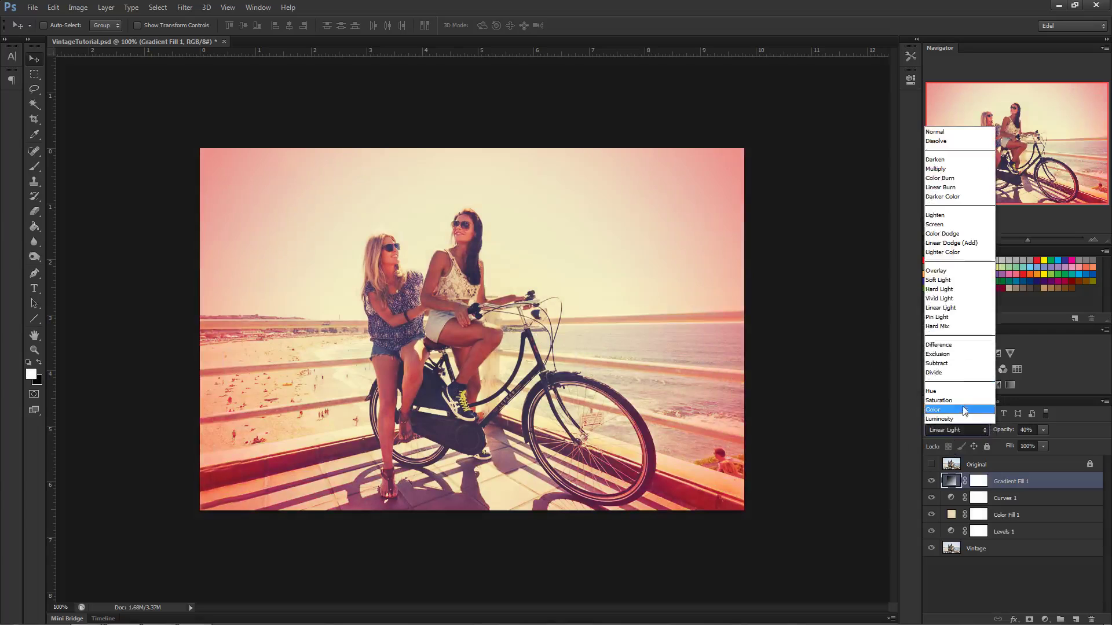
pyautogui.click(959, 178)
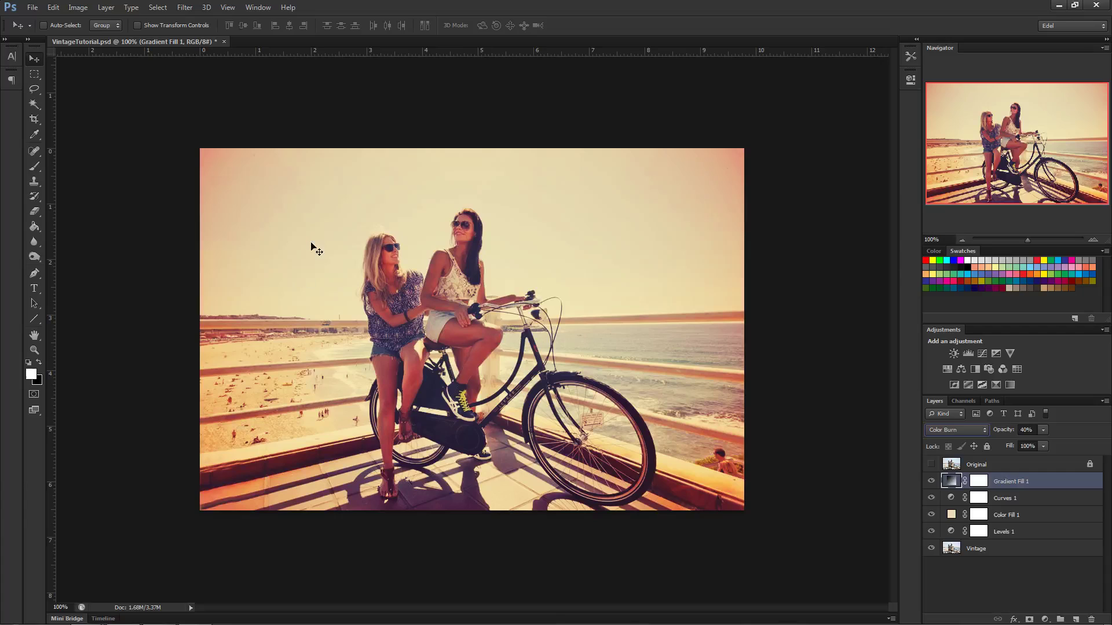